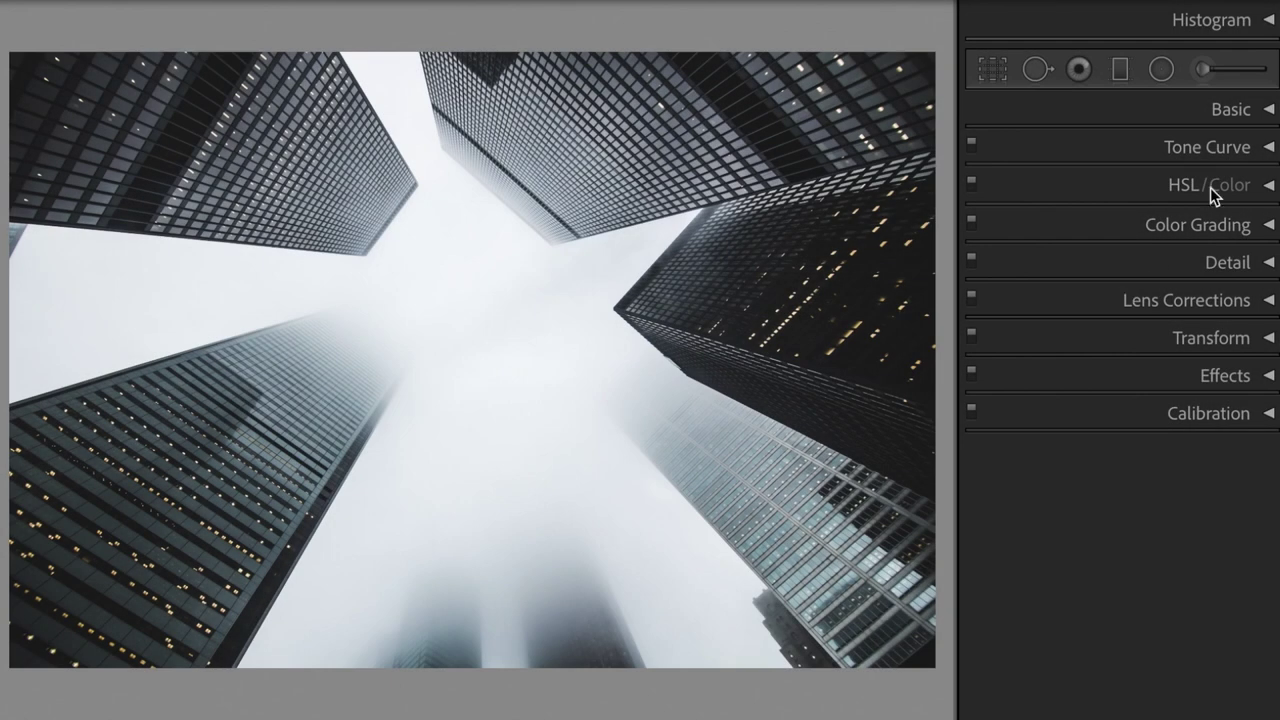
Set the Basic panel white balance to Temp +49 and Tint +27.
left_click(1268, 110)
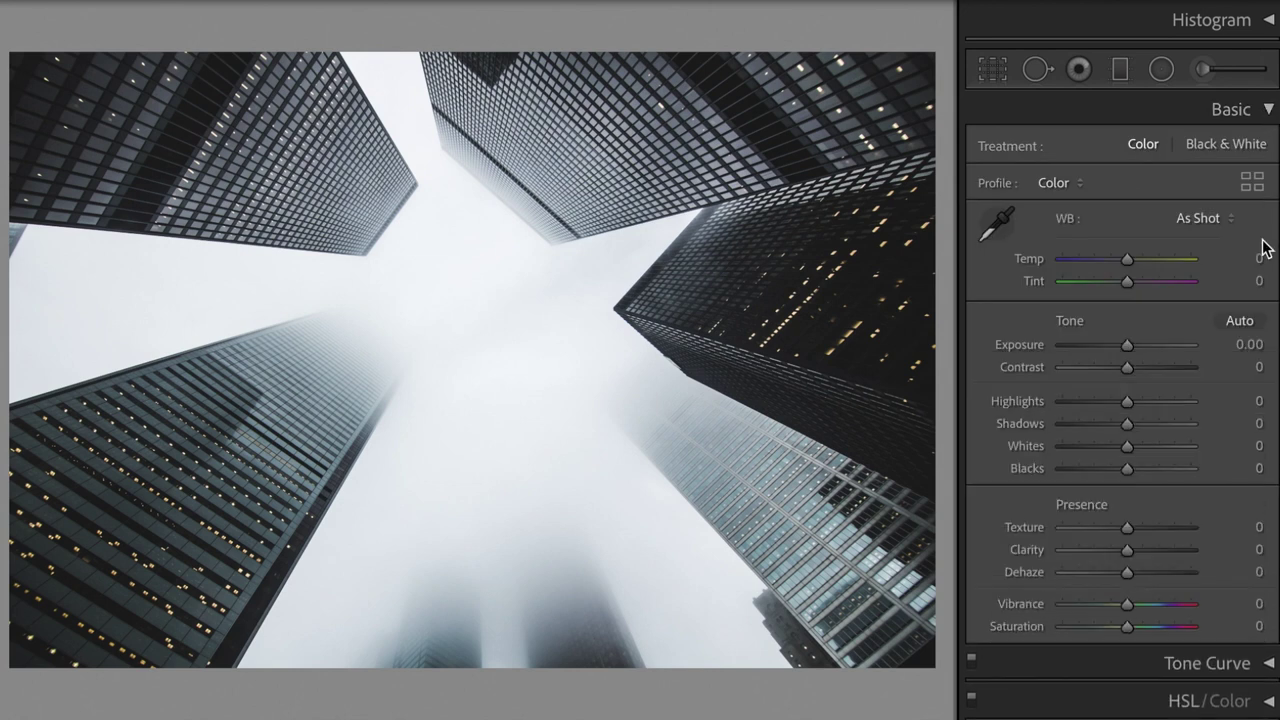
left_click(1245, 259)
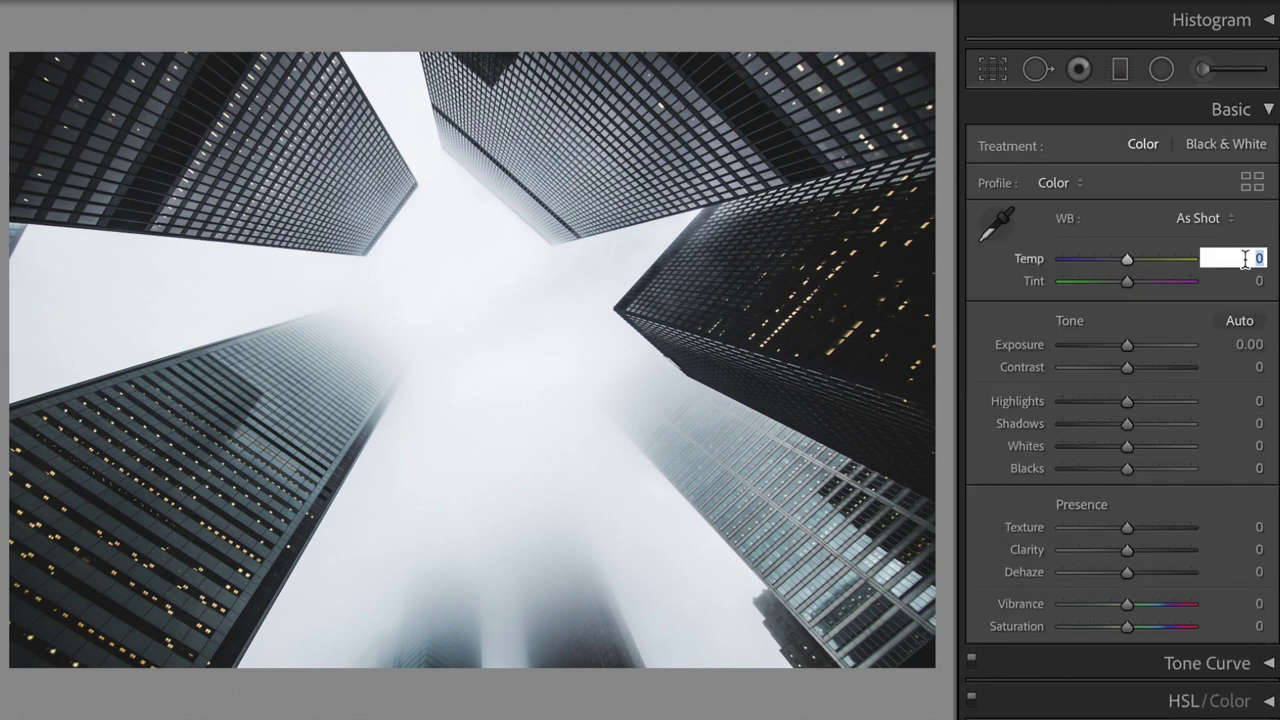
type("49")
key("Return")
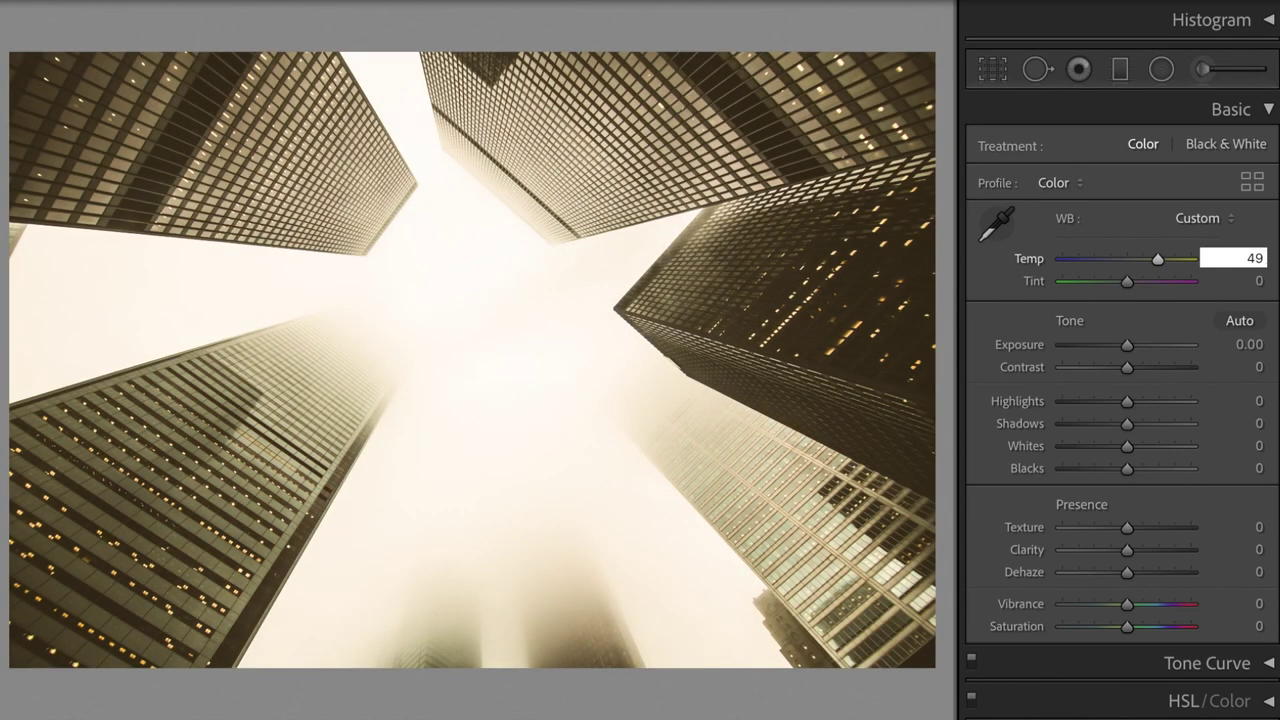
key("Tab")
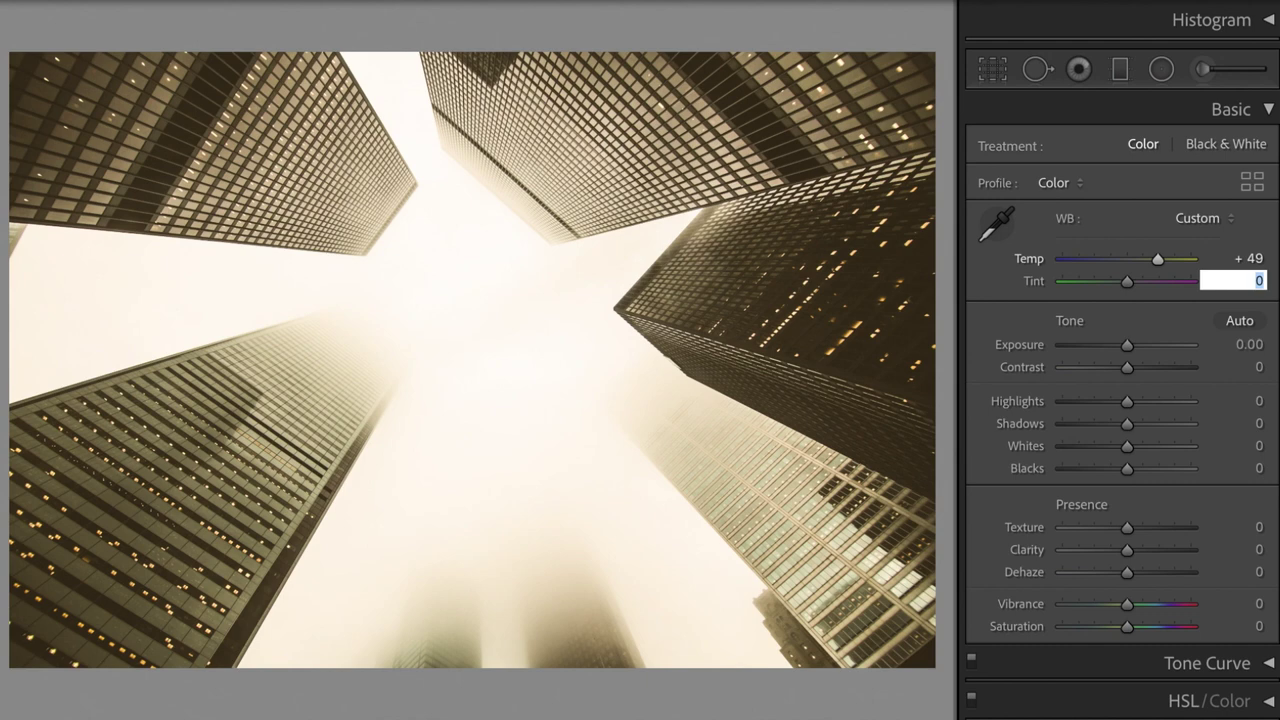
type("27")
key("Tab")
key("Tab")
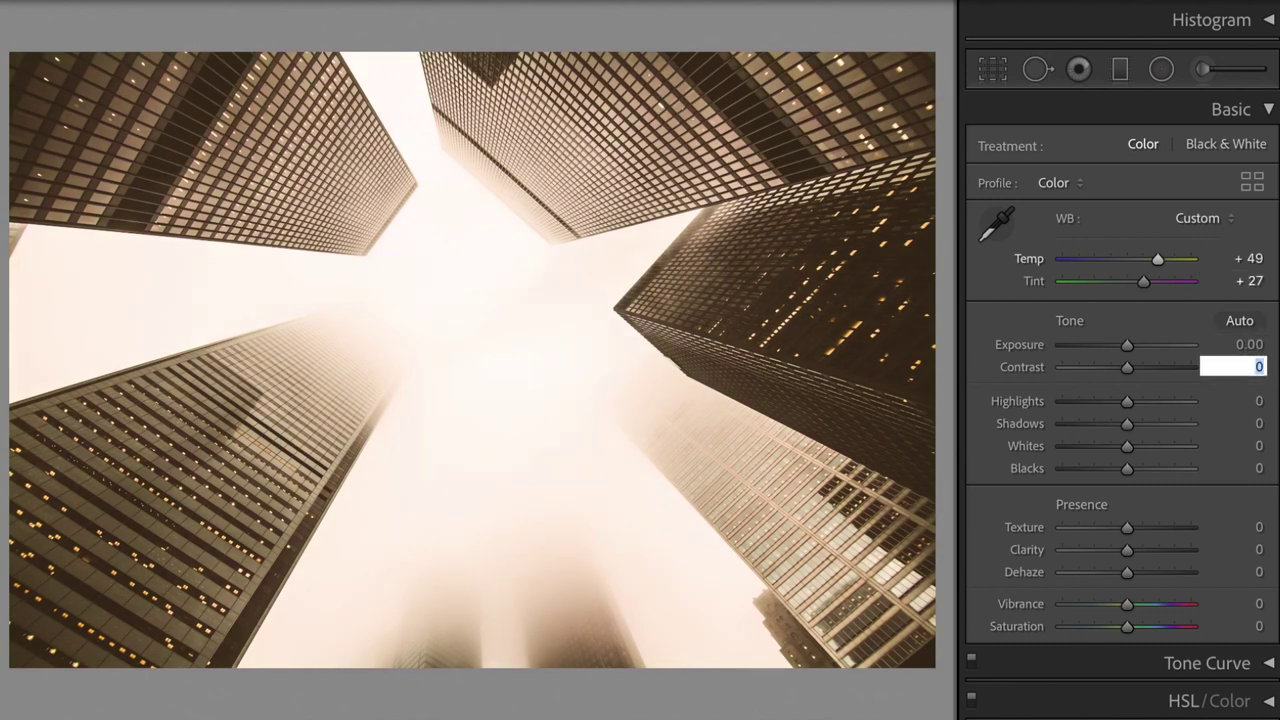
Set Contrast +23, Highlights −57, Shadows −16, Whites −37 and Blacks −19.
type("23")
key("Tab")
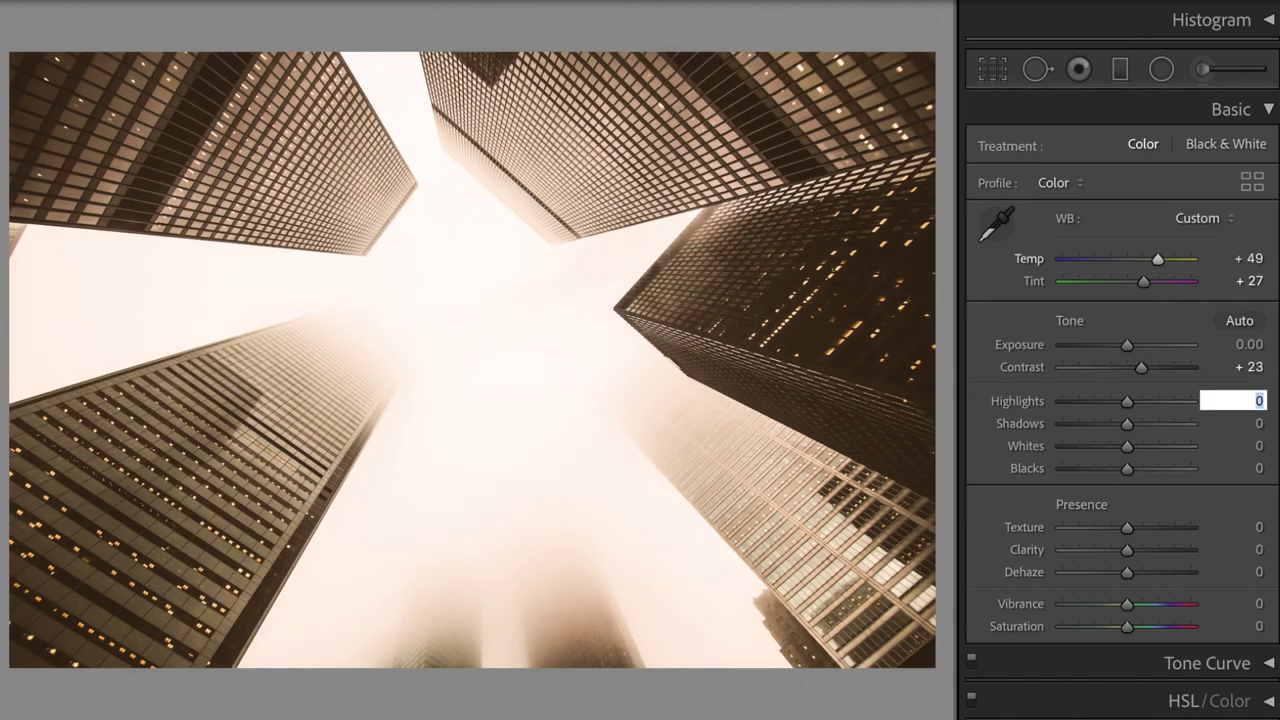
type("-5")
type("7")
key("Tab")
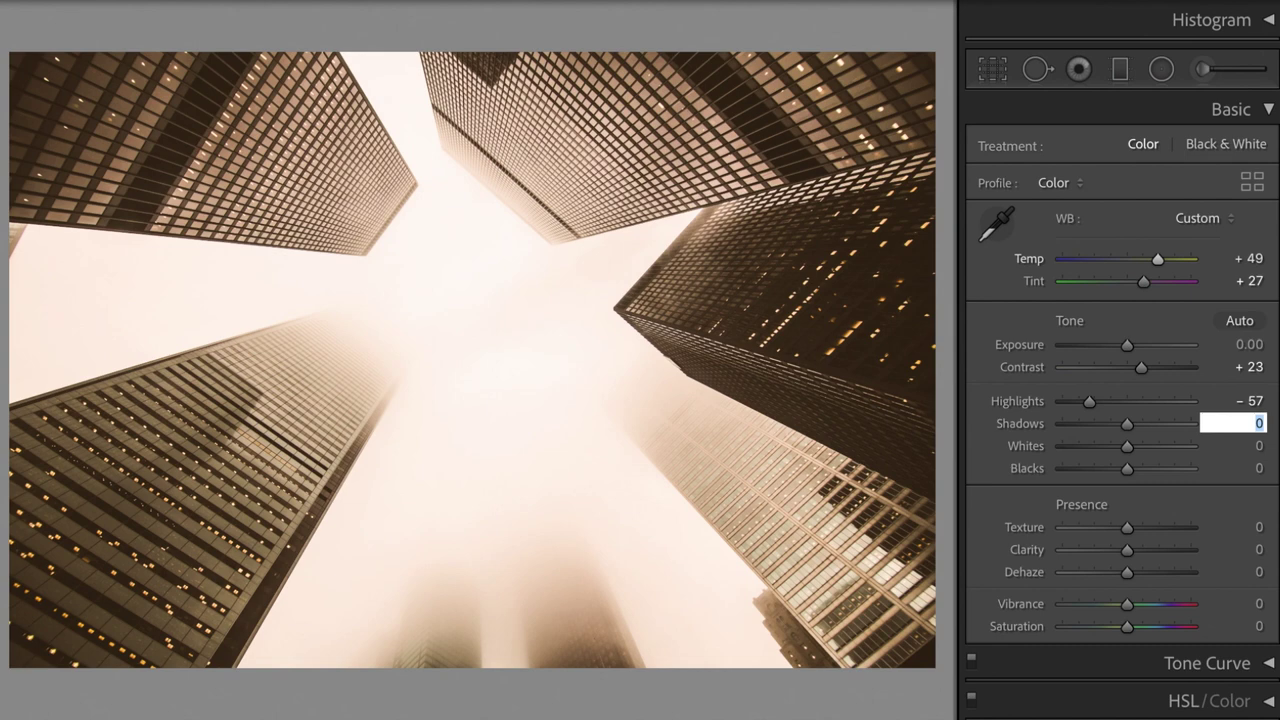
type("-16")
key("Tab")
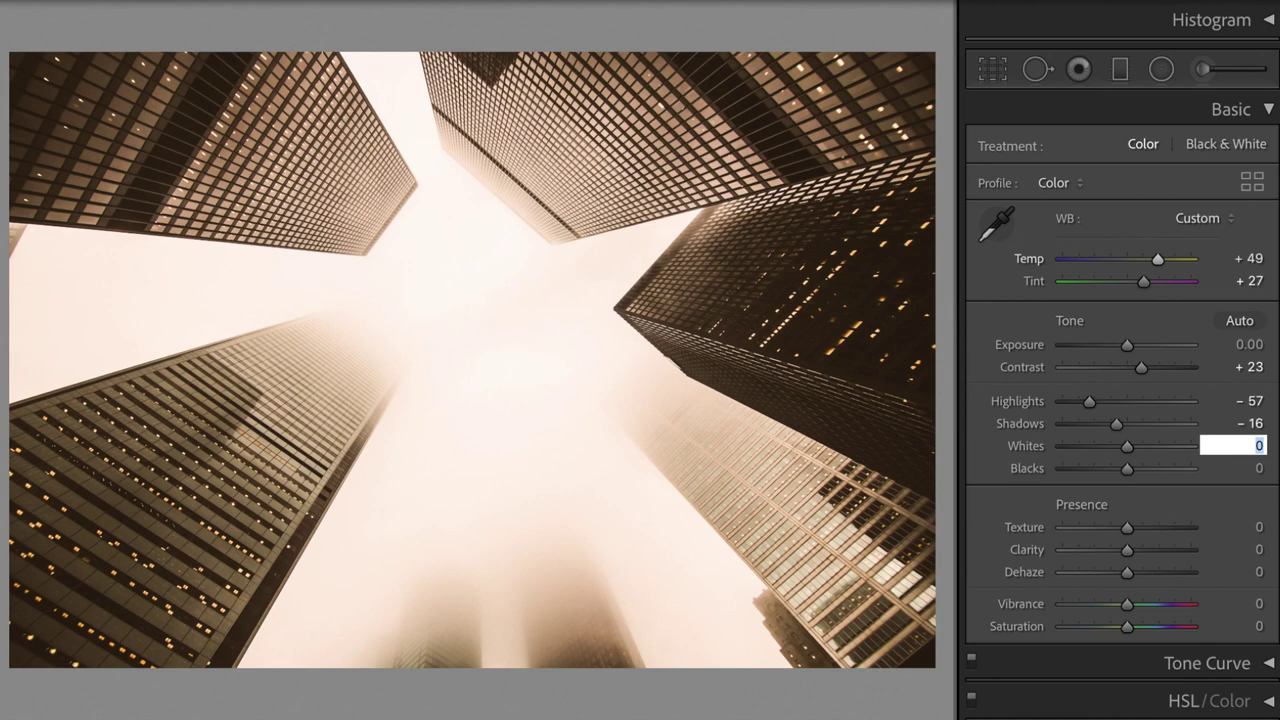
type("- 37")
key("Tab")
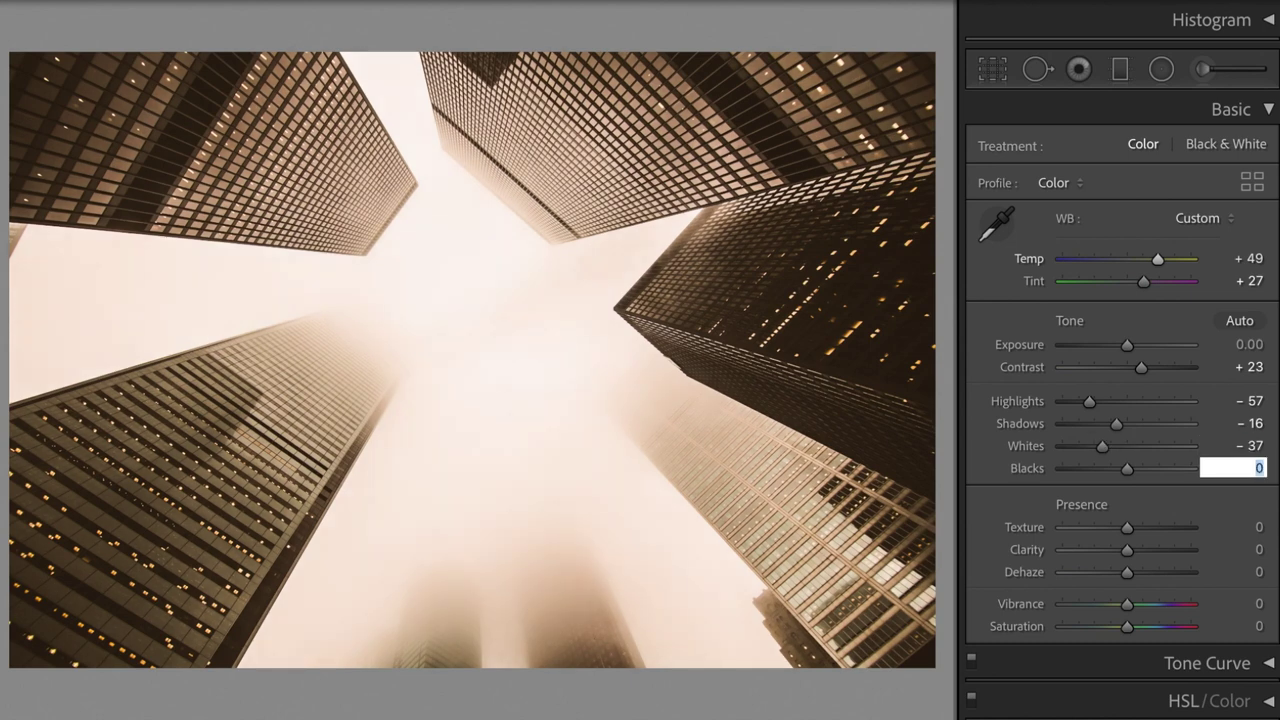
type("-")
type("19")
key("Tab")
key("Tab")
key("Tab")
key("Tab")
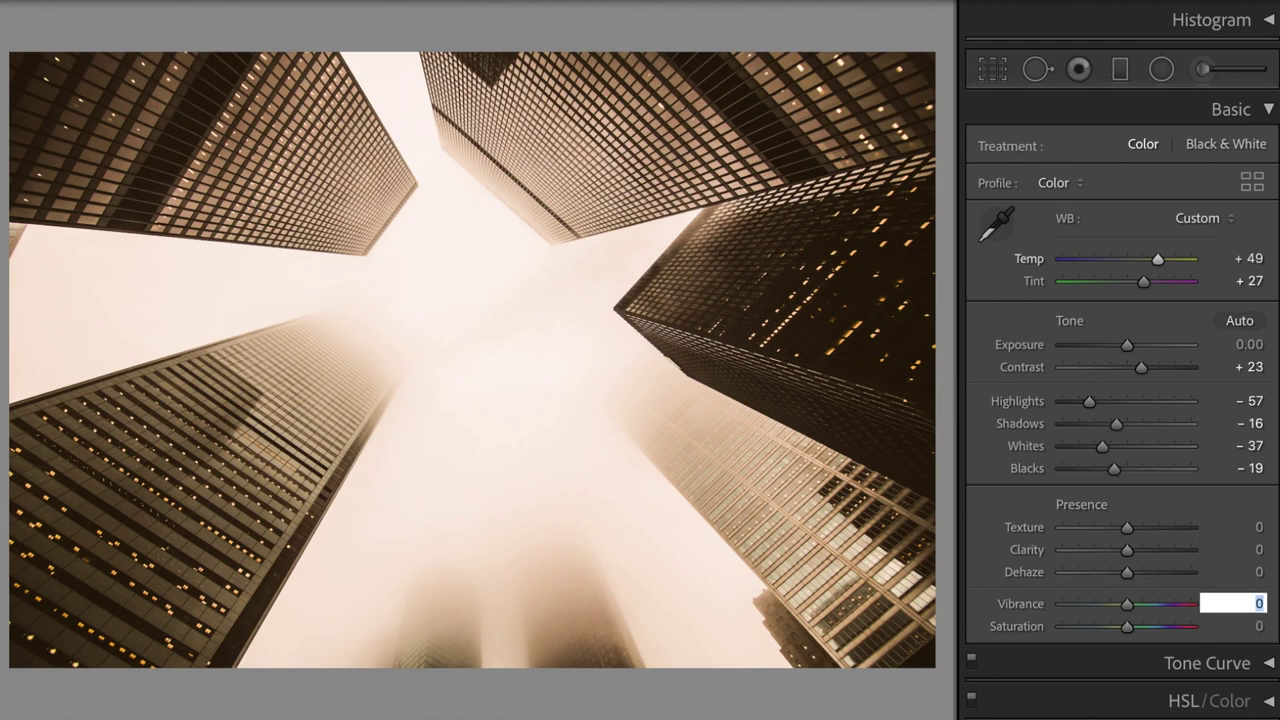
Set Vibrance to +26 and Saturation to +25.
type("26")
key("Tab")
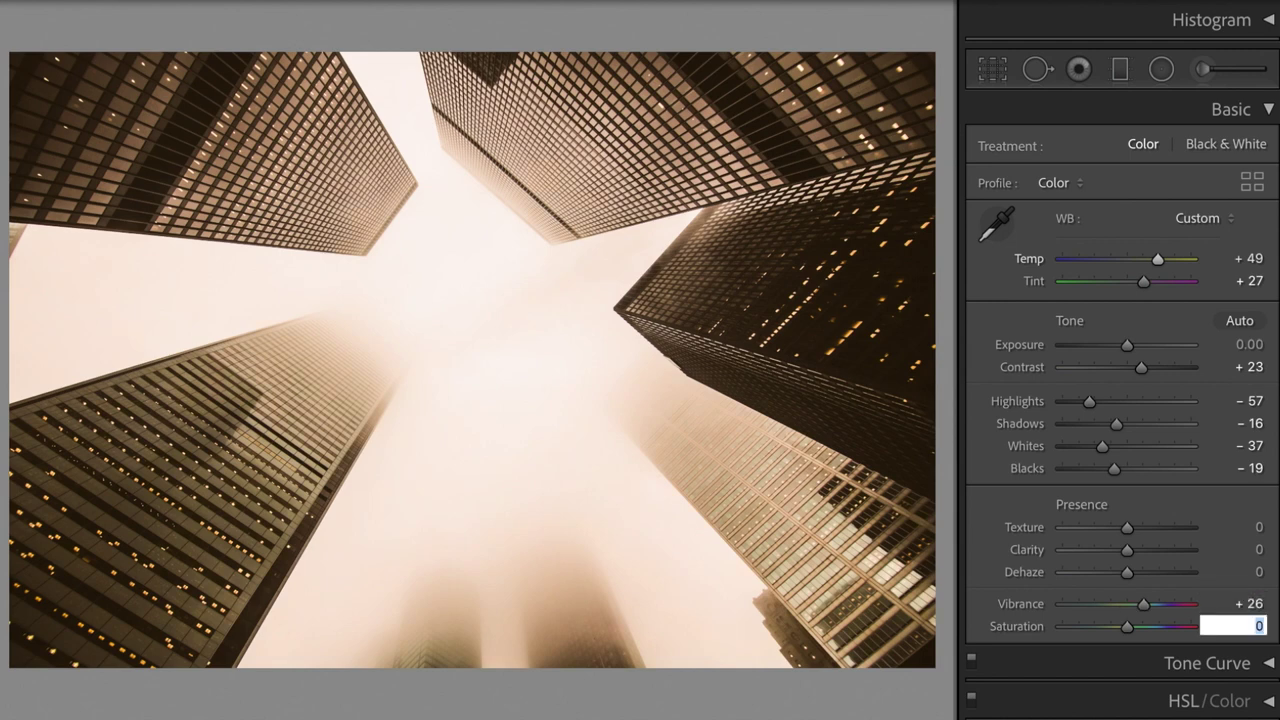
type("25")
key("Return")
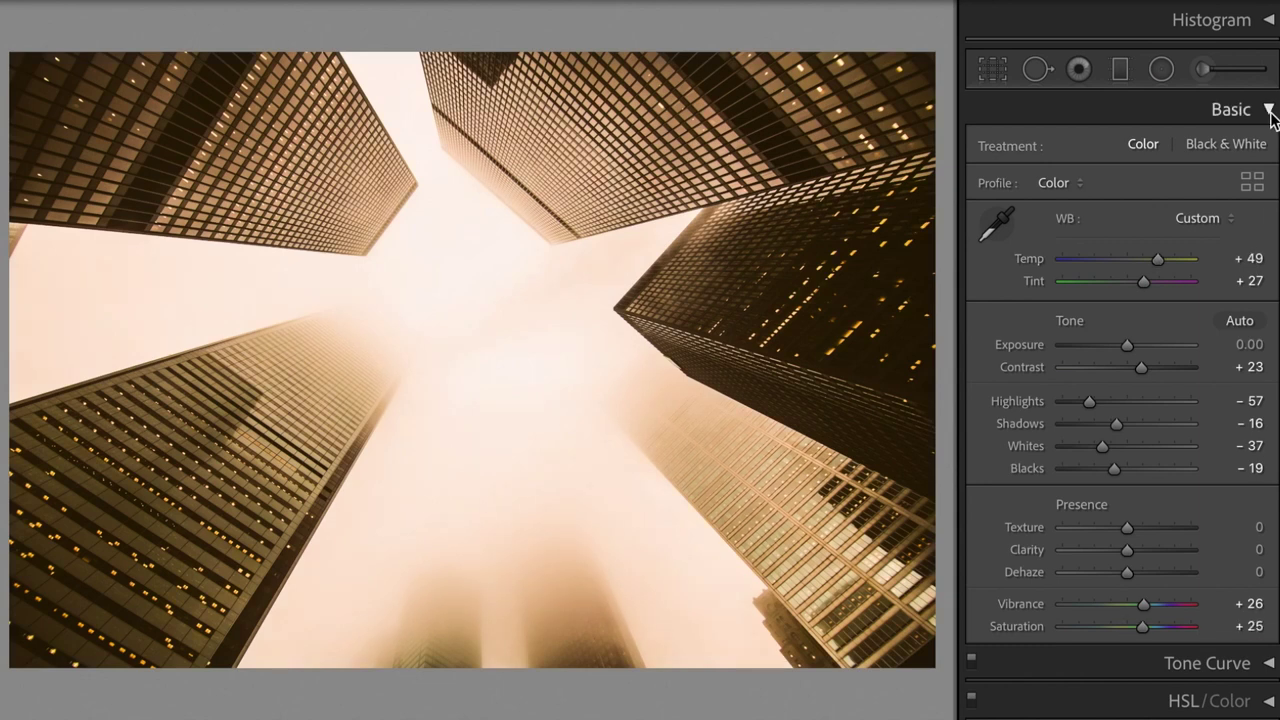
Add a shadow point at input 16, output 0 on the tone curve.
left_click(1269, 110)
left_click(1269, 147)
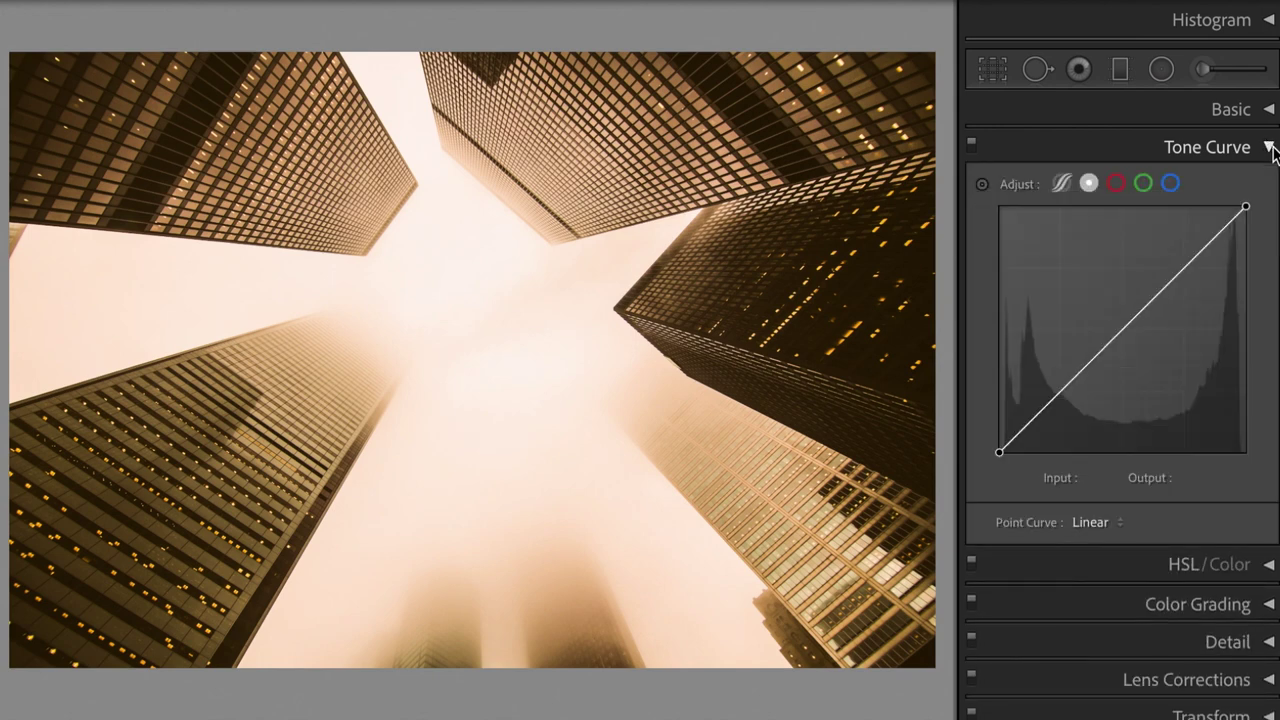
left_click(1045, 407)
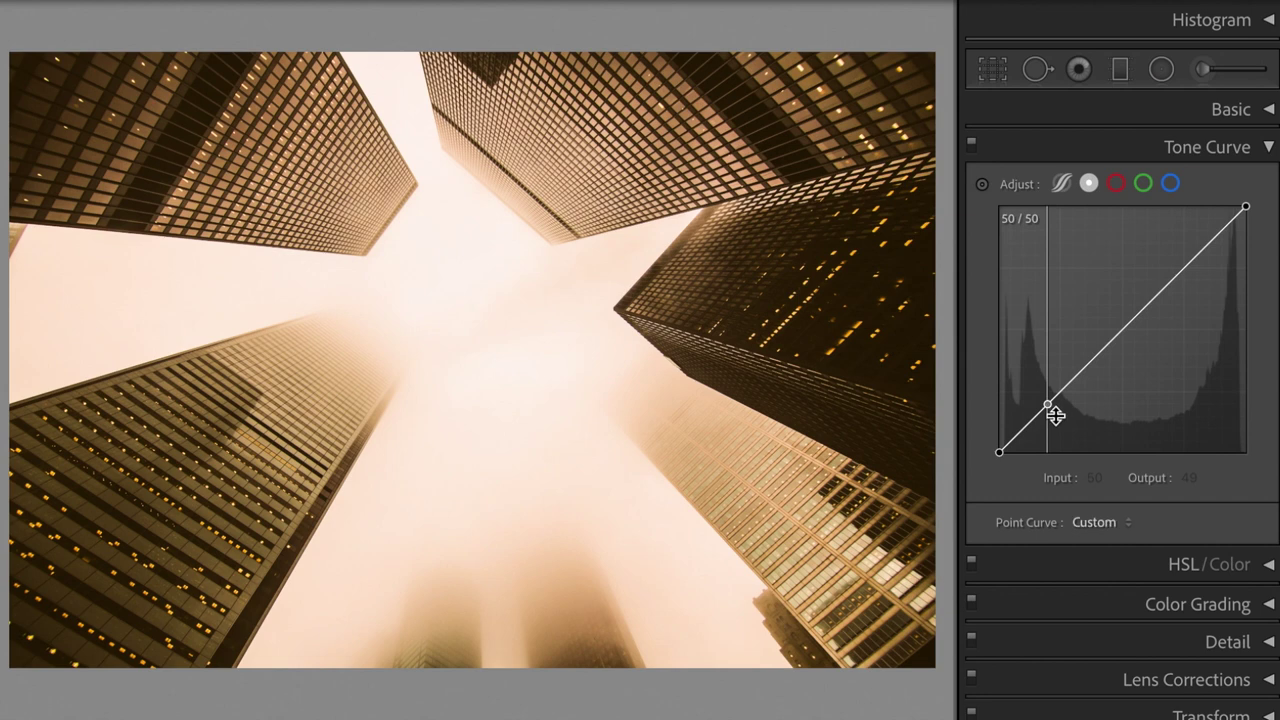
left_click(1093, 480)
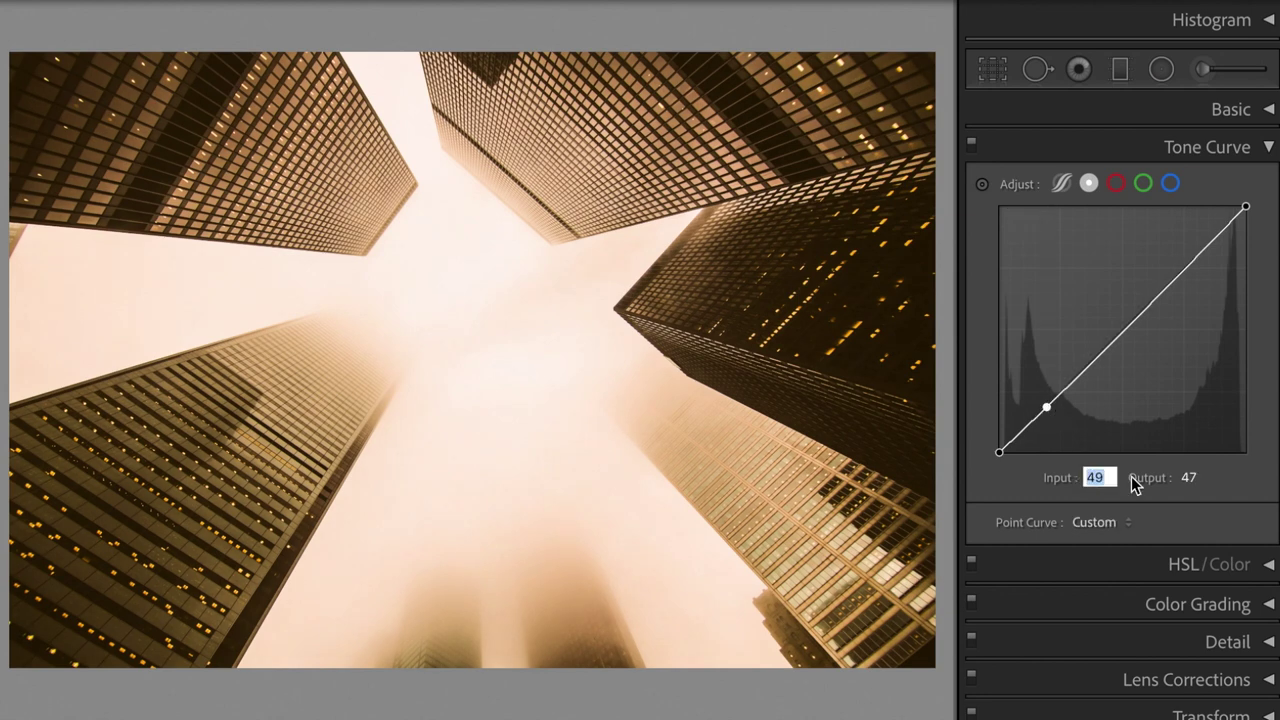
type("16")
key("Tab")
type("0")
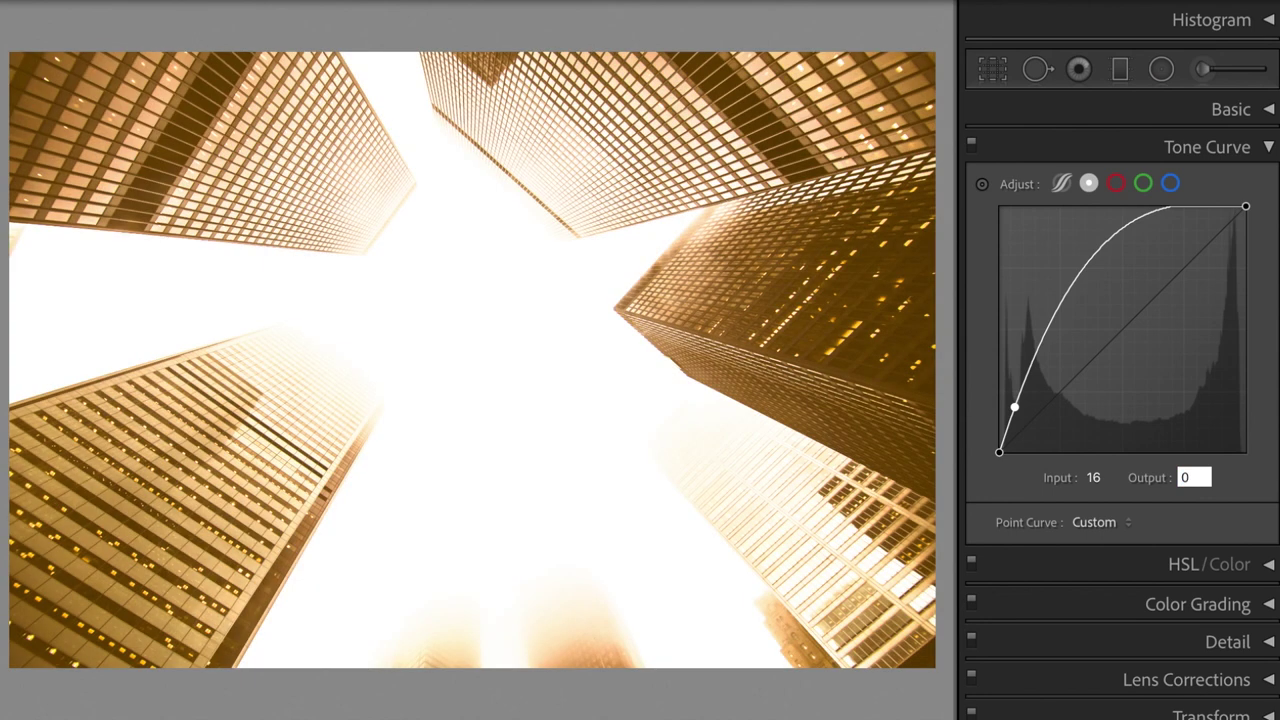
key("Return")
Add a midtone curve point at input 83, output 58.
left_click(1096, 411)
left_click(1095, 478)
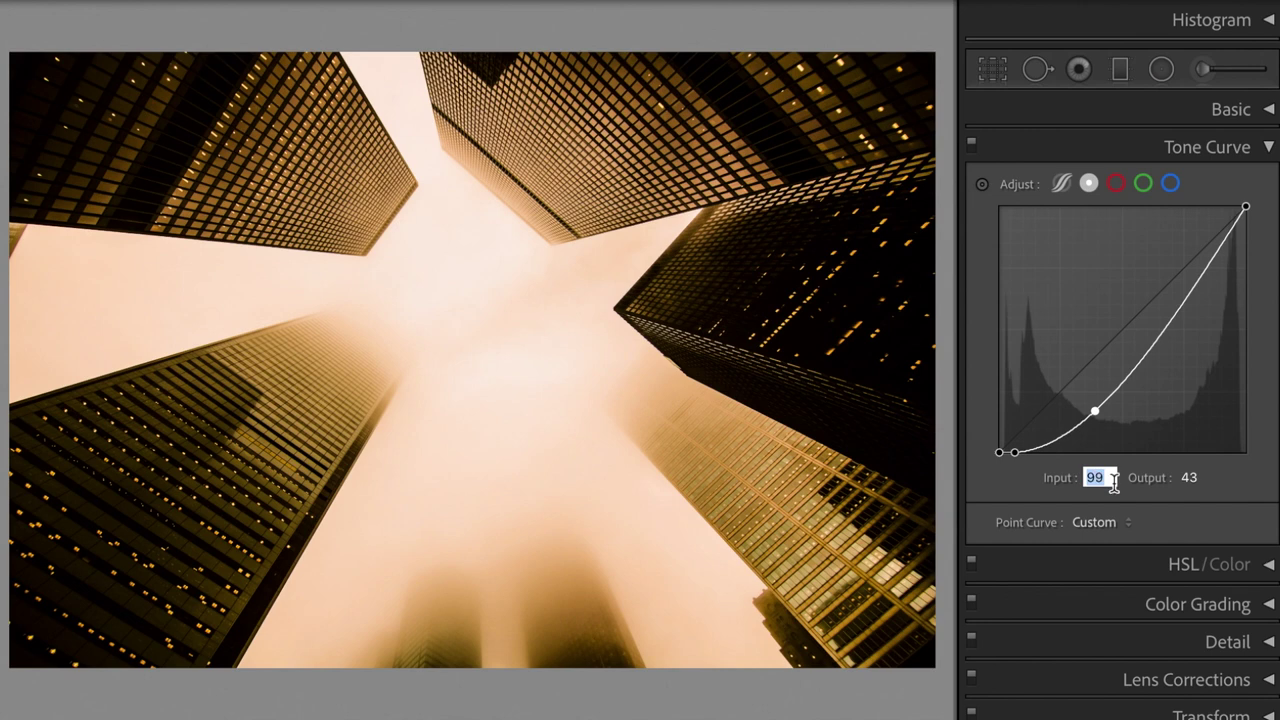
type("83")
key("Tab")
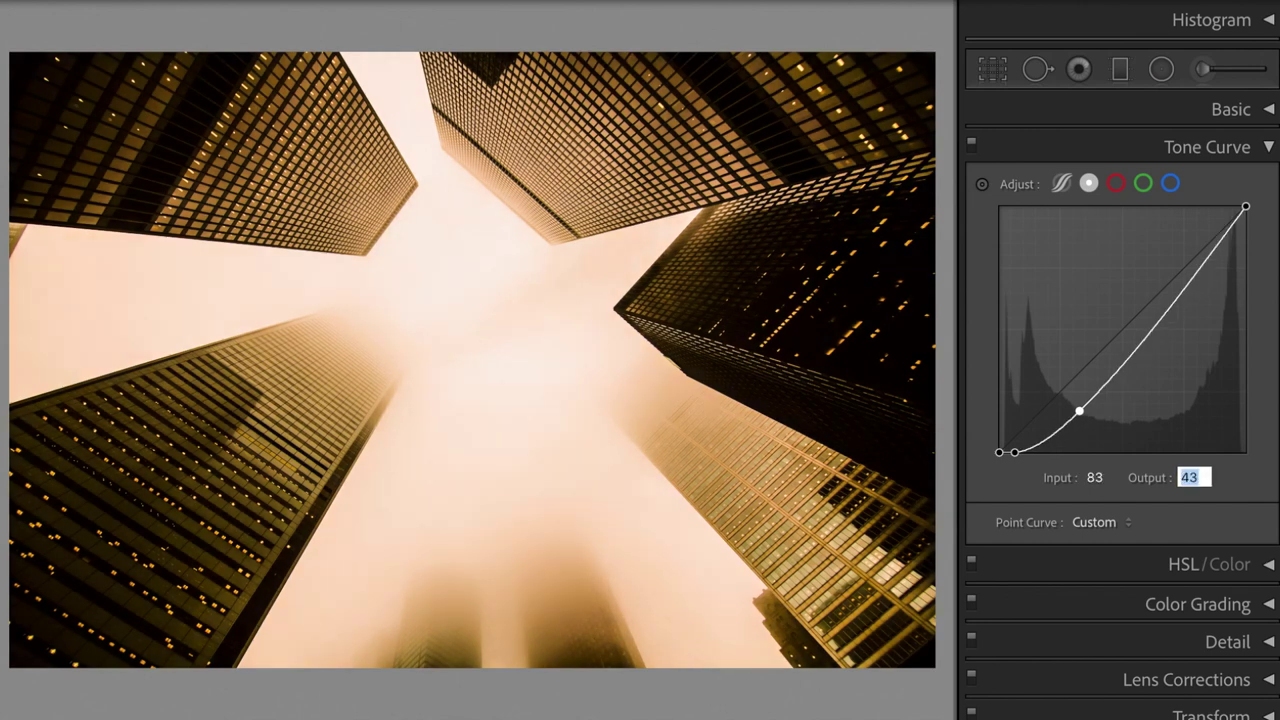
type("58")
key("Return")
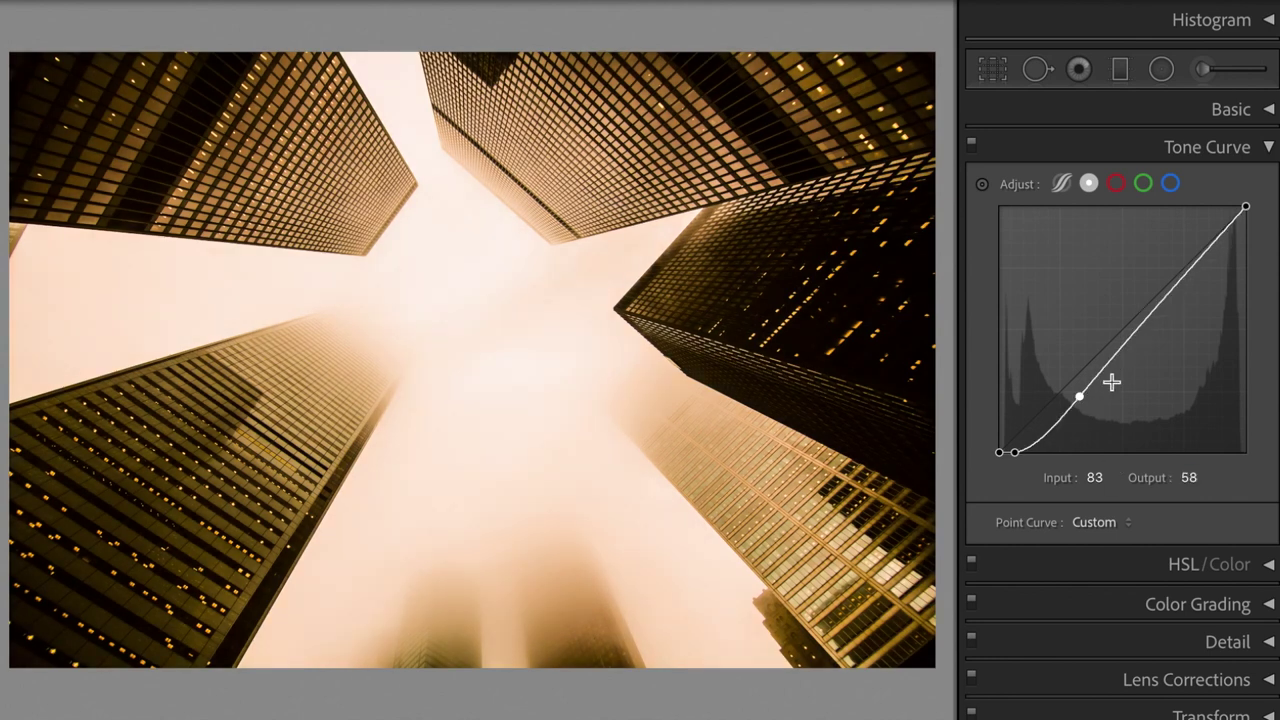
Add a highlight curve point at input 210, output 174.
left_click(1174, 288)
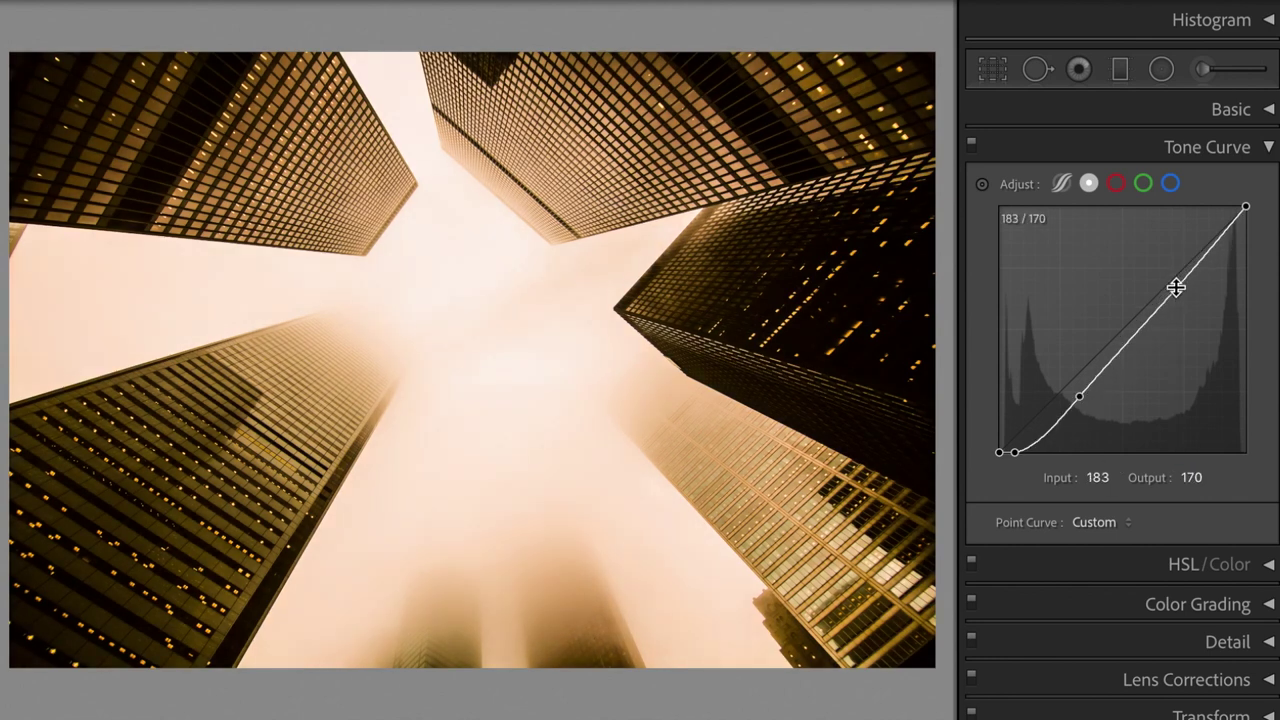
left_click(1096, 479)
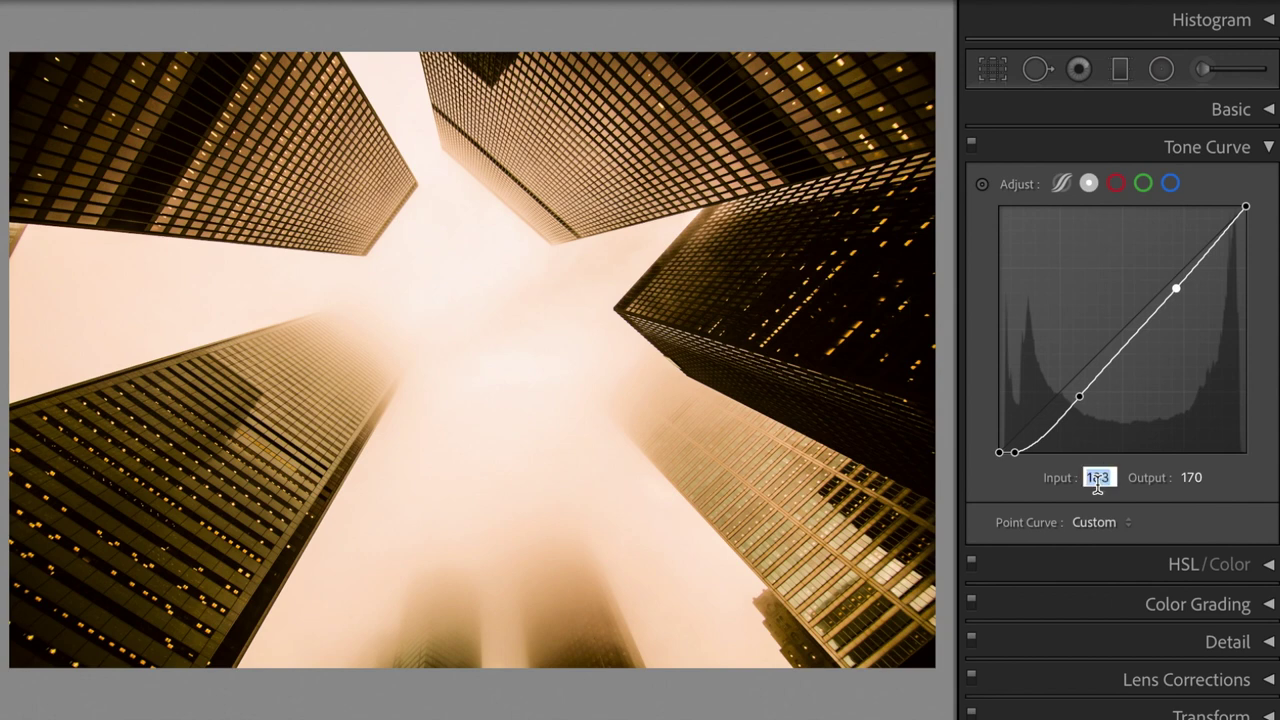
type("210")
key("Tab")
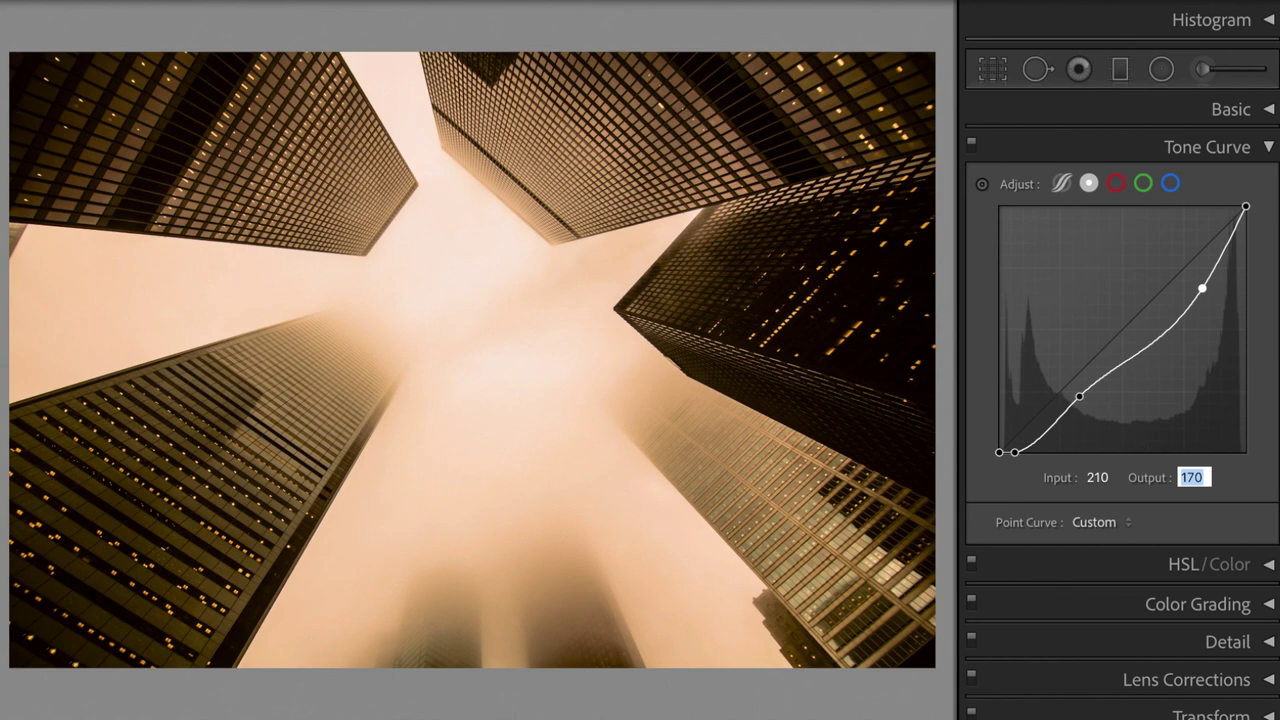
type("174")
key("Return")
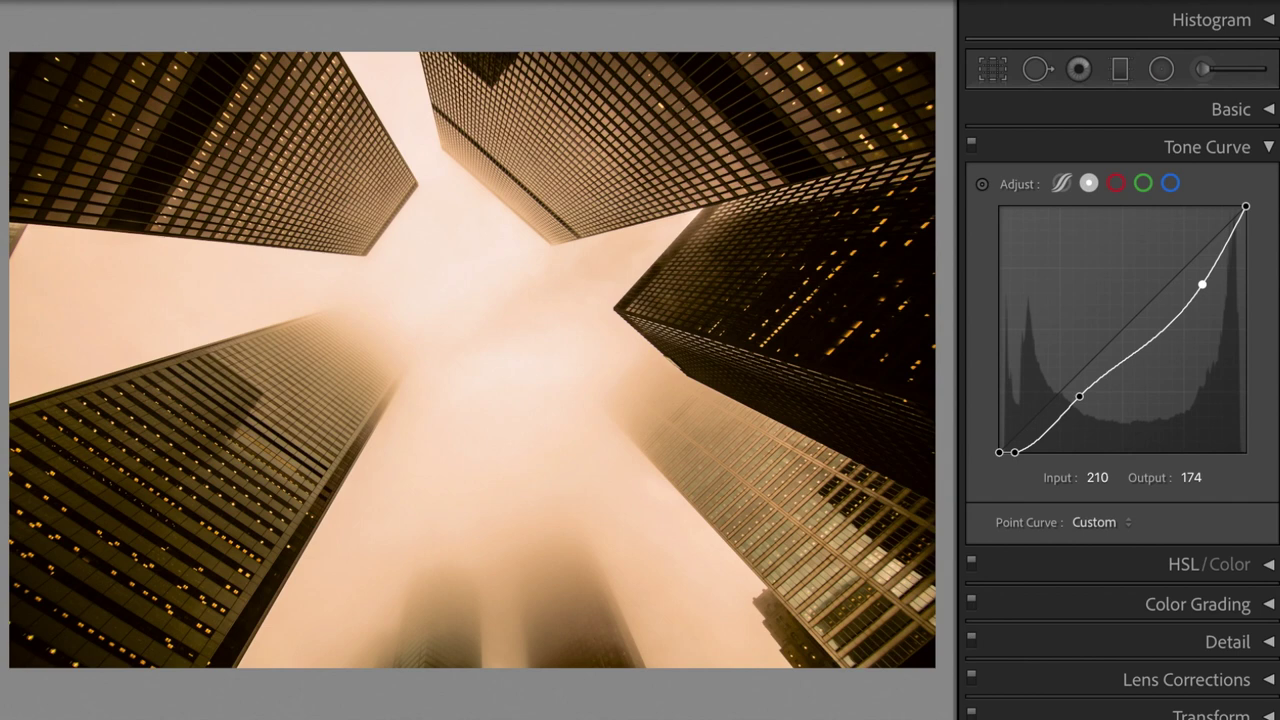
Add a red channel curve point at input 53, output 75.
left_click(1116, 185)
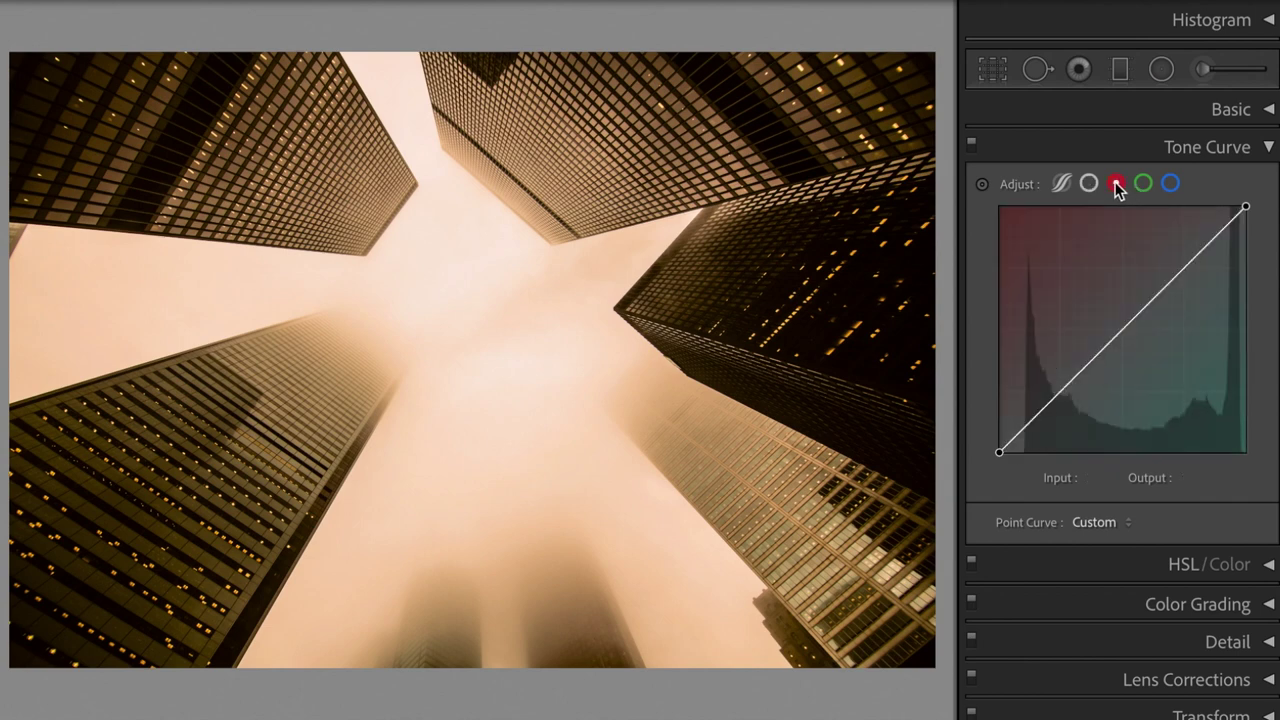
left_click(1061, 392)
left_click(1097, 478)
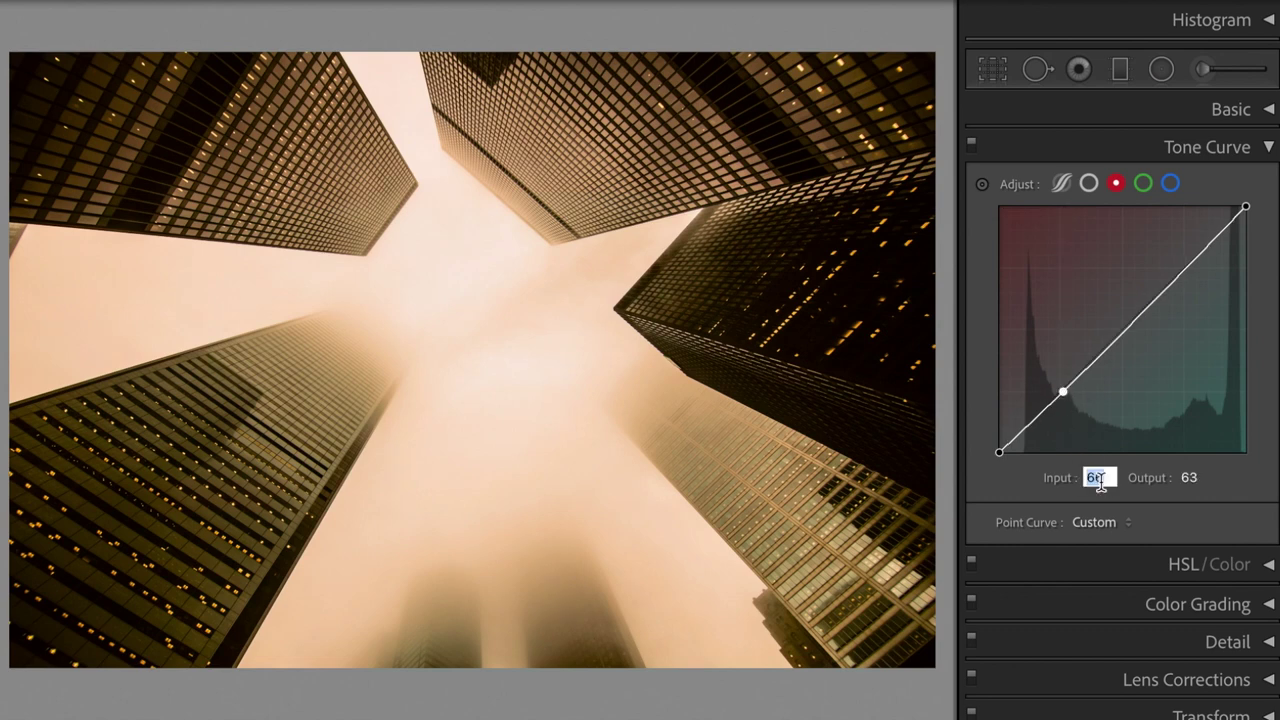
type("53")
key("Tab")
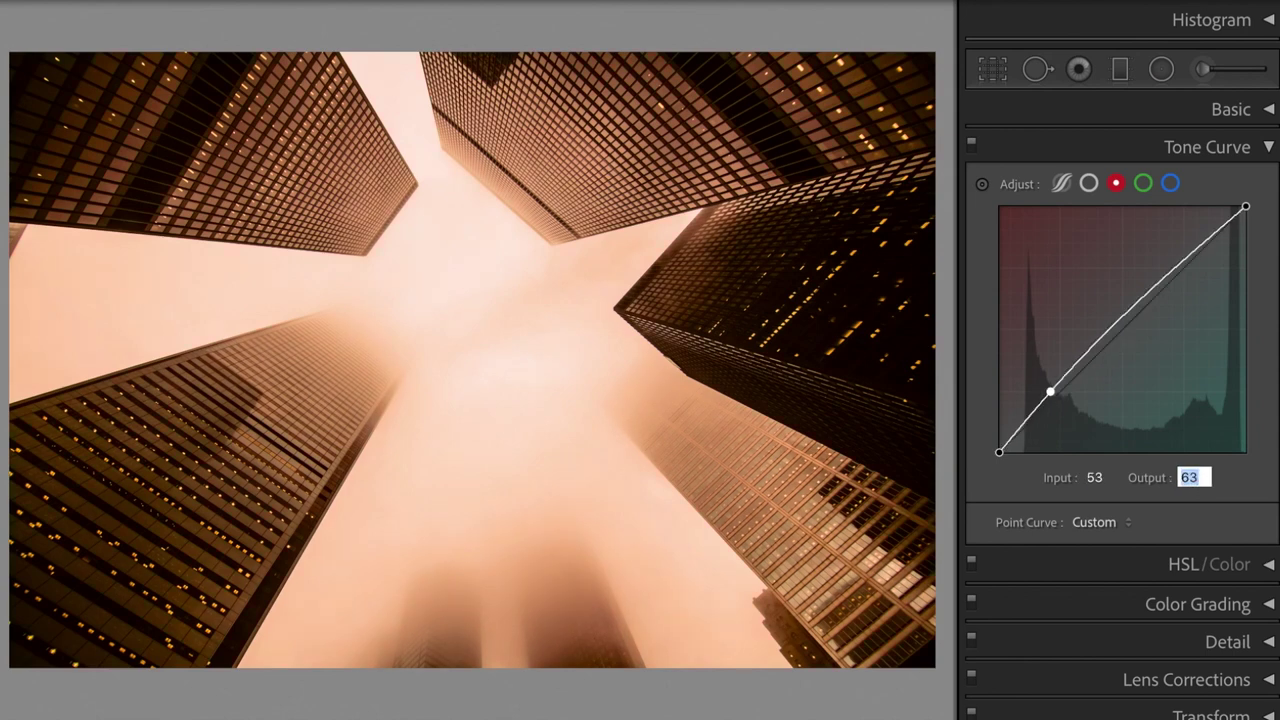
type("75")
key("Return")
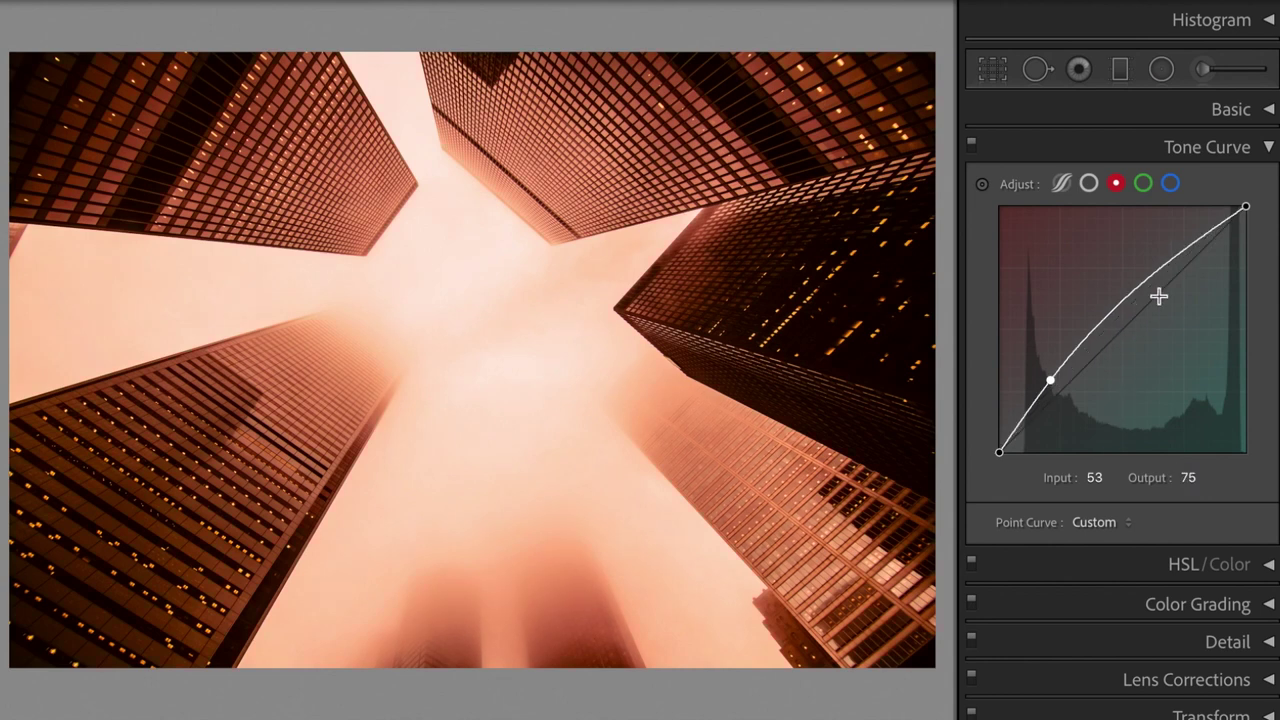
Add an upper red curve point at input 186, output 202.
left_click(1155, 273)
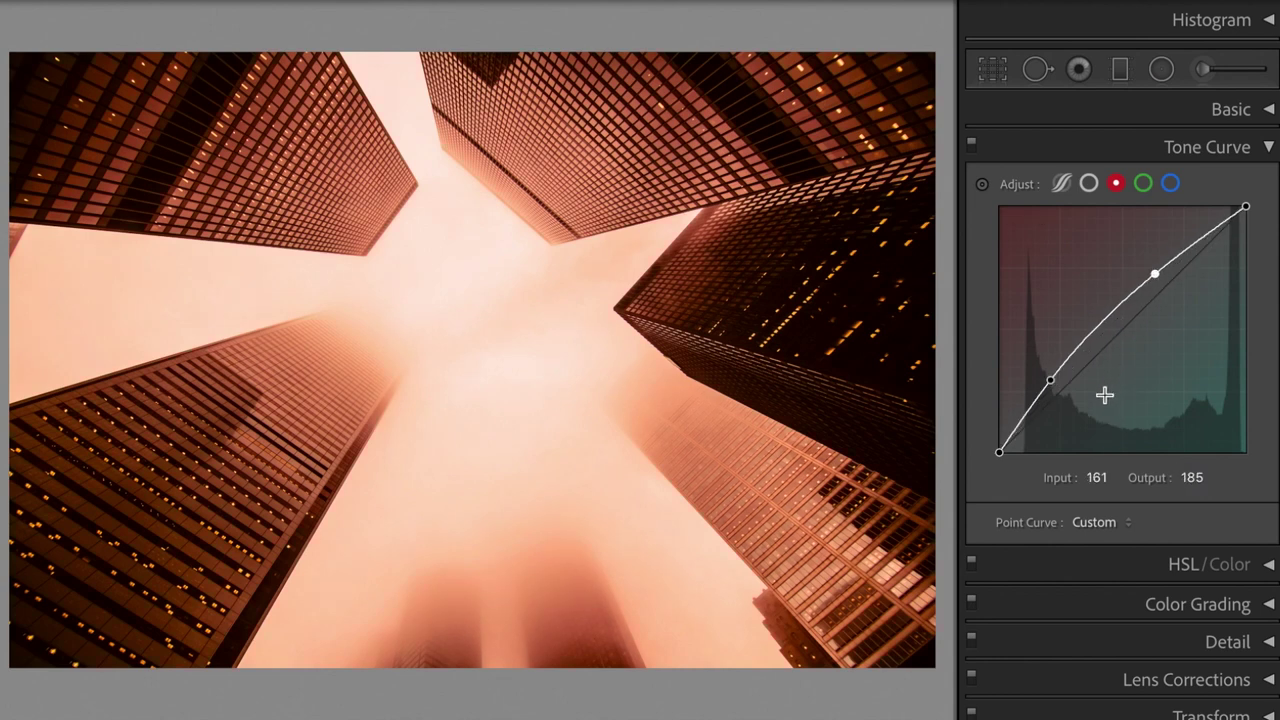
left_click(1099, 477)
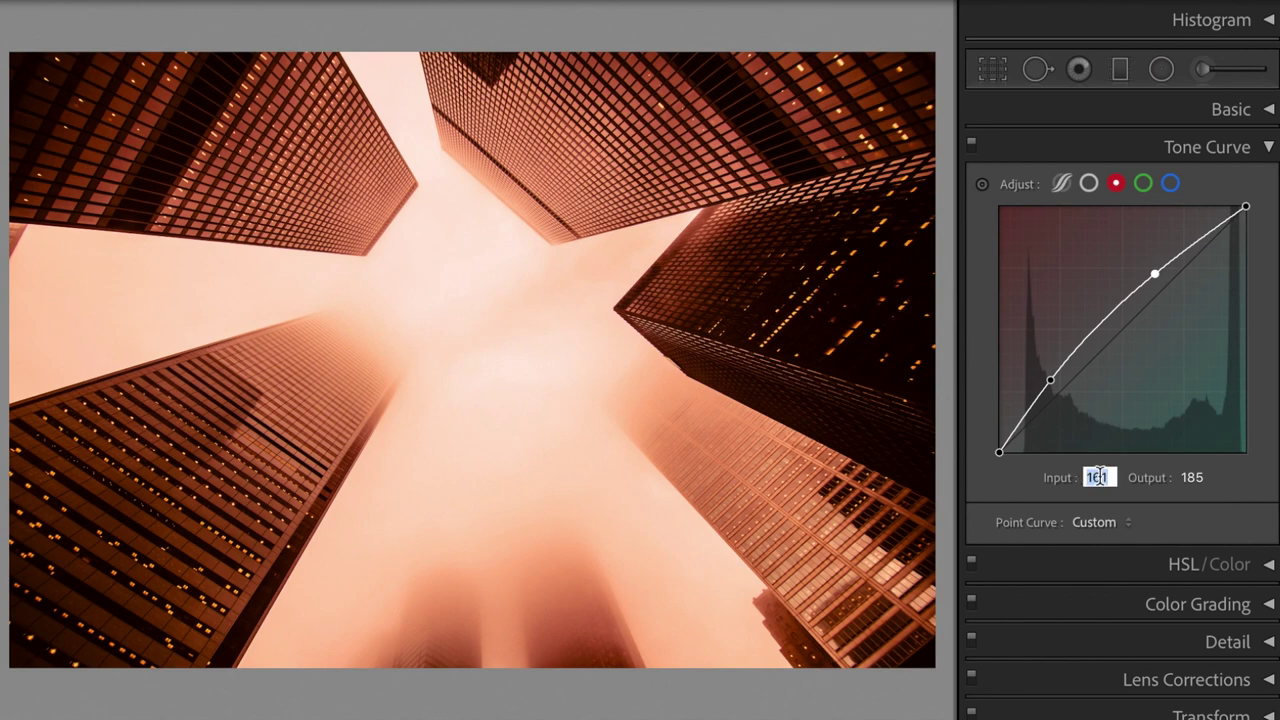
type("186")
key("Tab")
type("202")
key("Return")
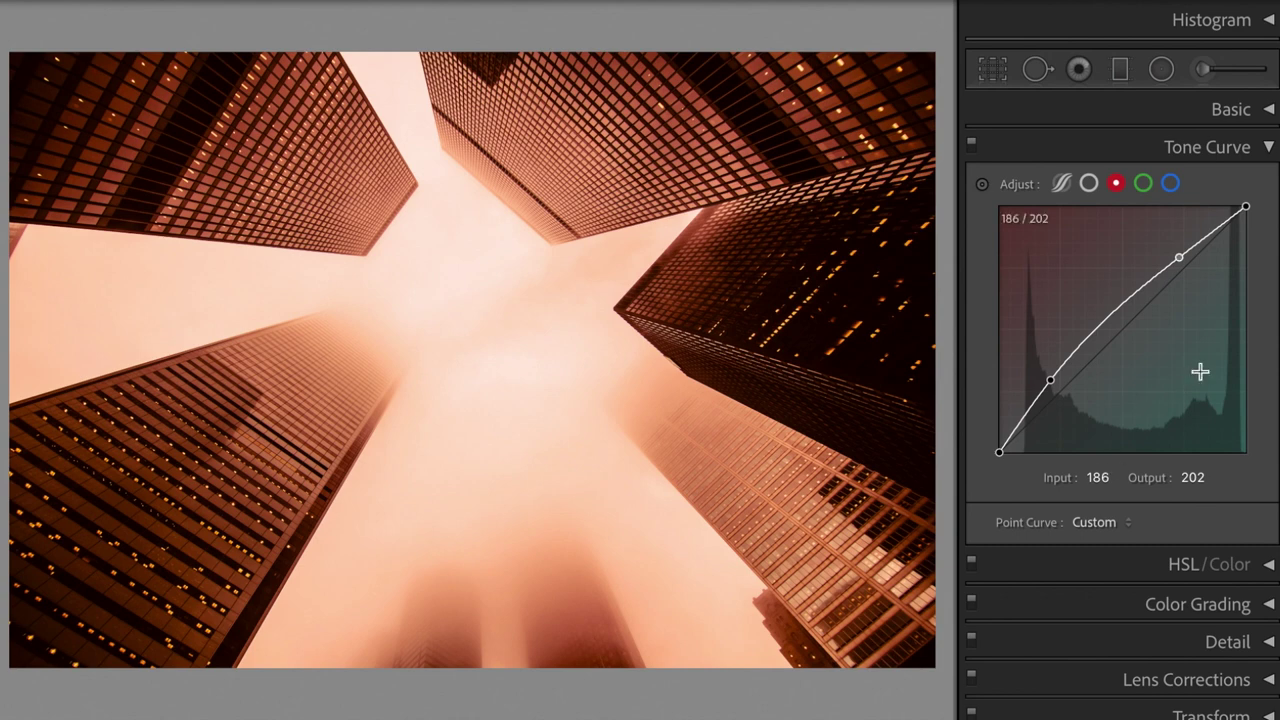
left_click(1171, 184)
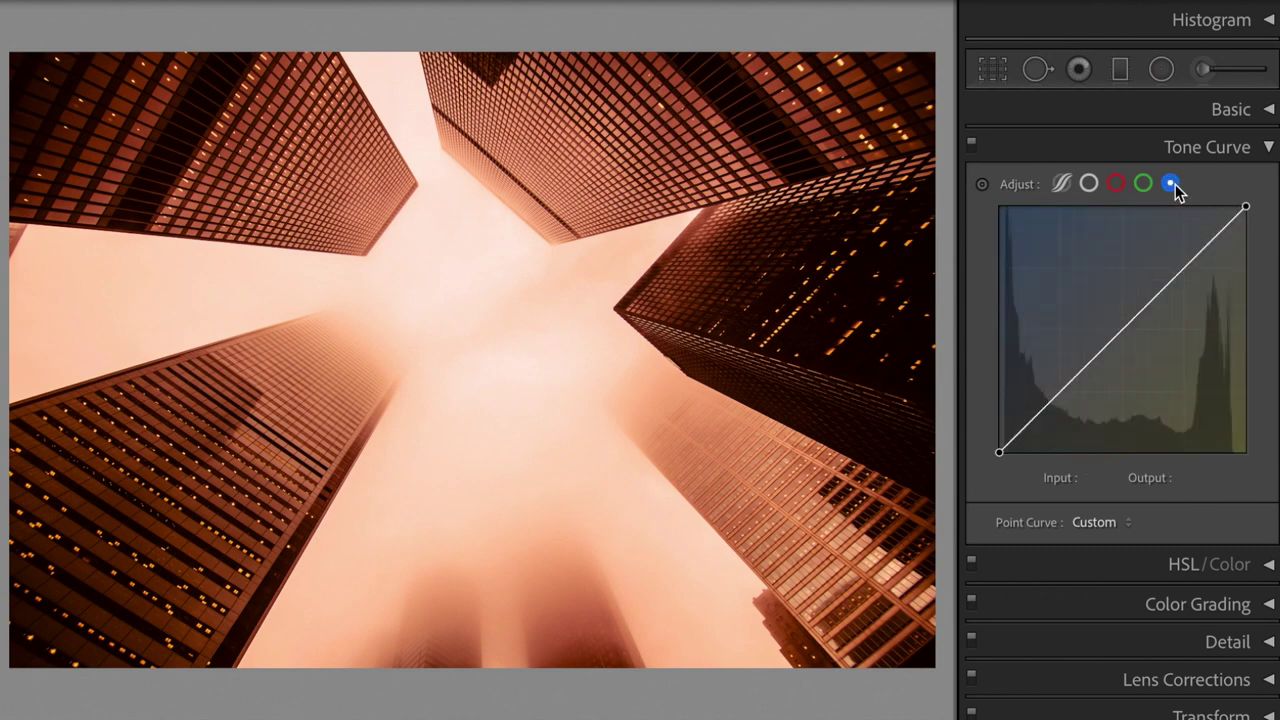
Add a blue curve point at input 72, output 58.
left_click(1059, 391)
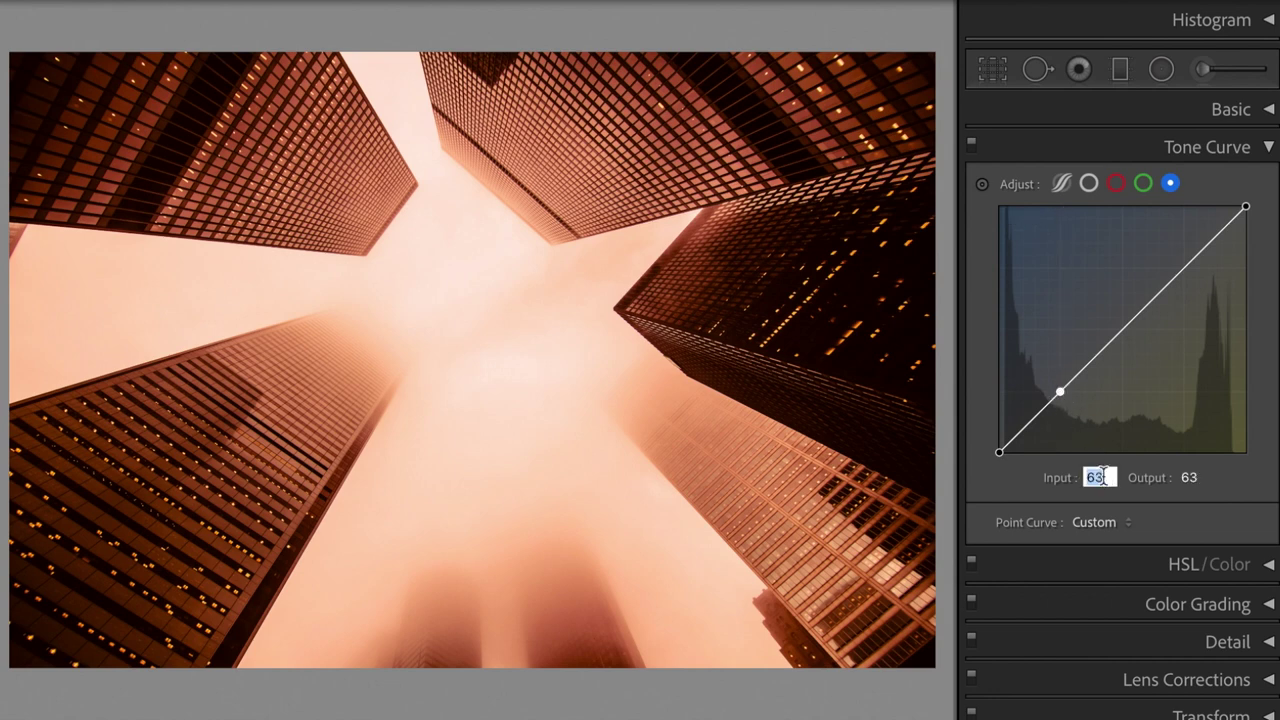
type("72")
key("Tab")
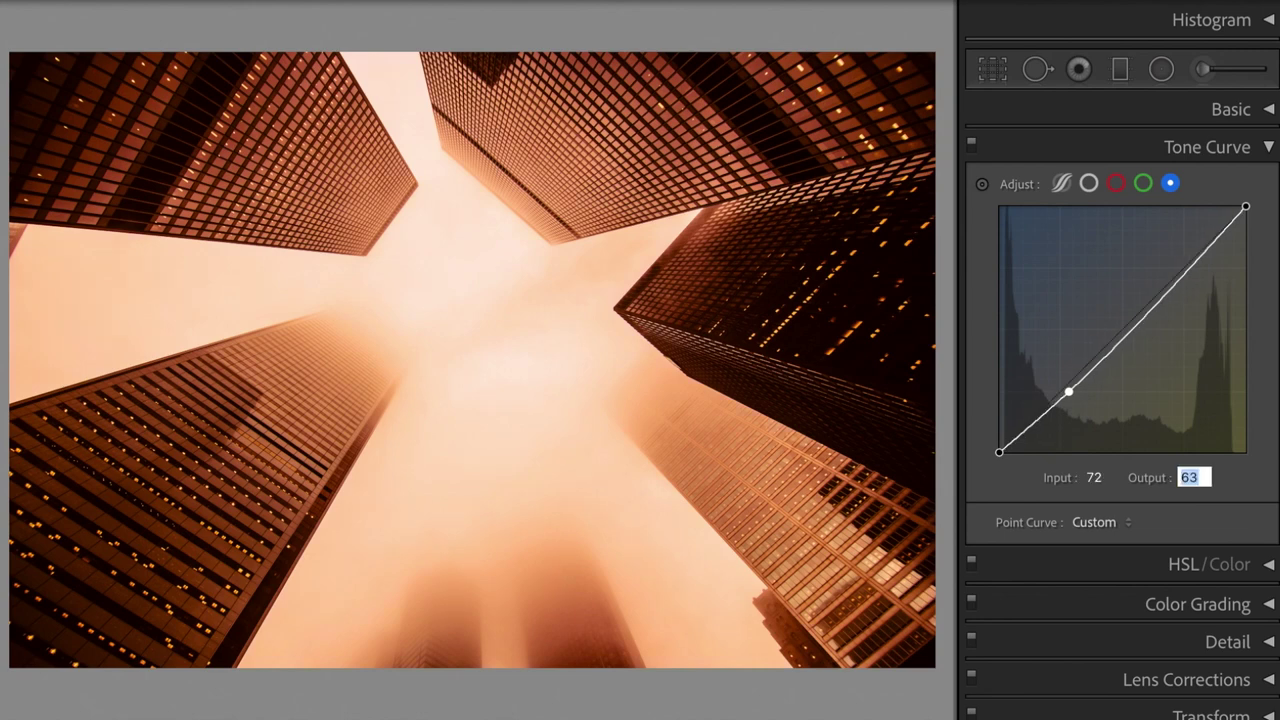
type("58")
key("Return")
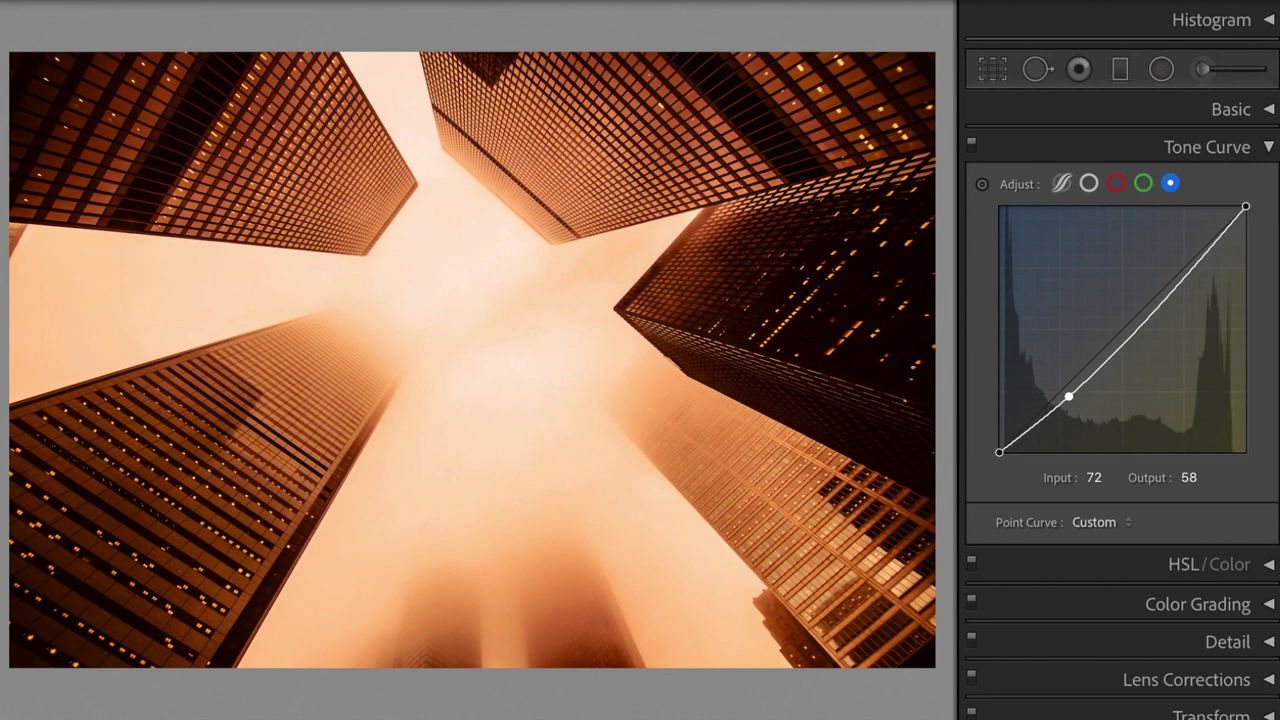
Add an upper blue curve point at 200/184 and collapse the Tone Curve panel.
left_click(1181, 284)
left_click(1099, 478)
type("20")
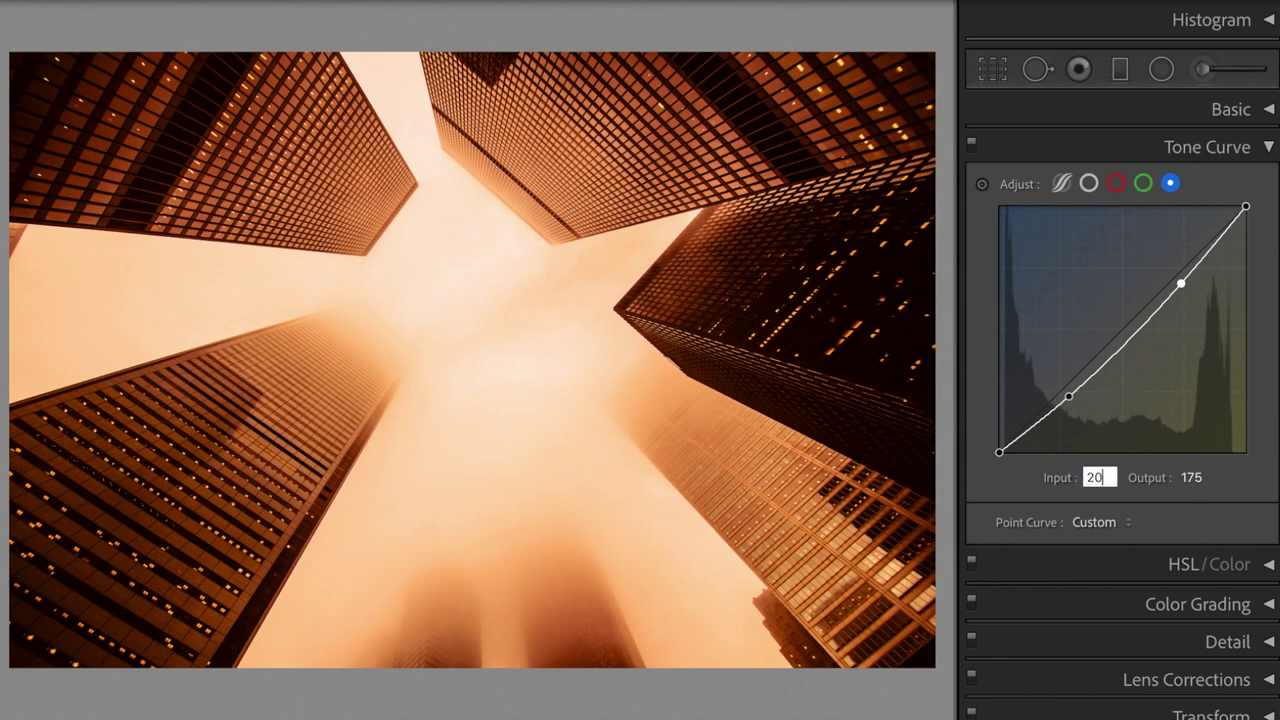
type("0")
key("Tab")
type("184")
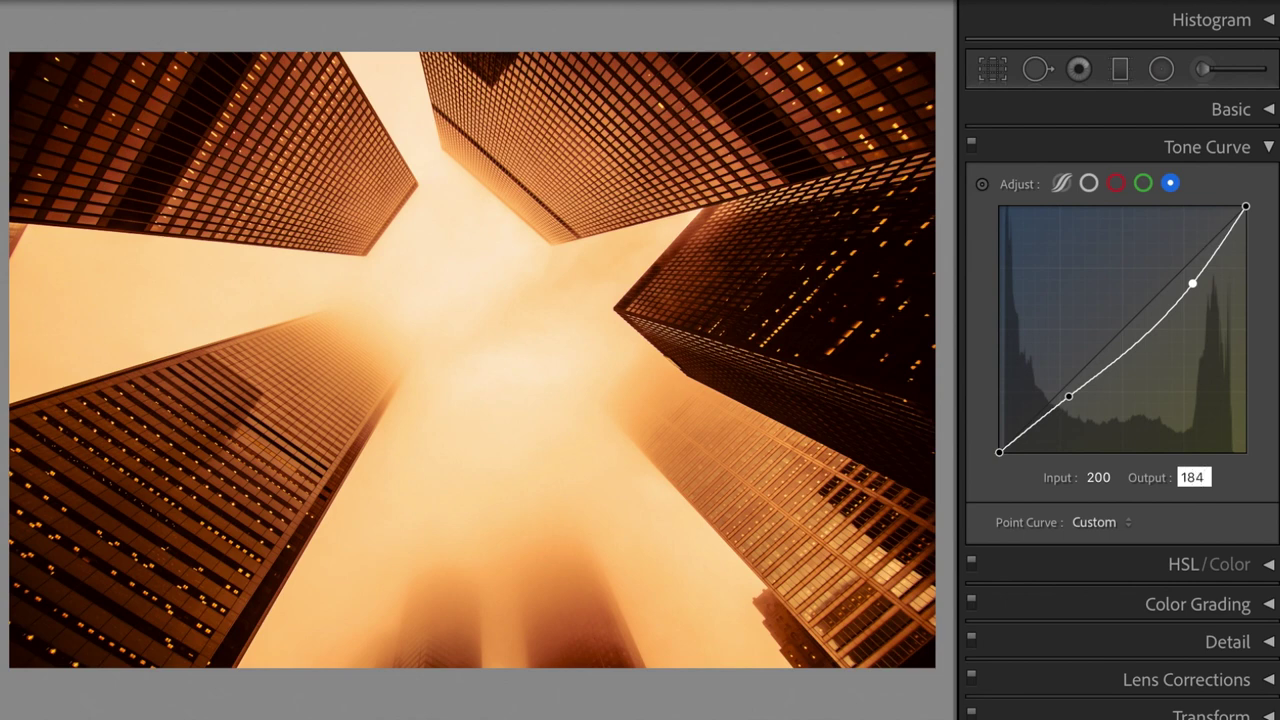
key("Return")
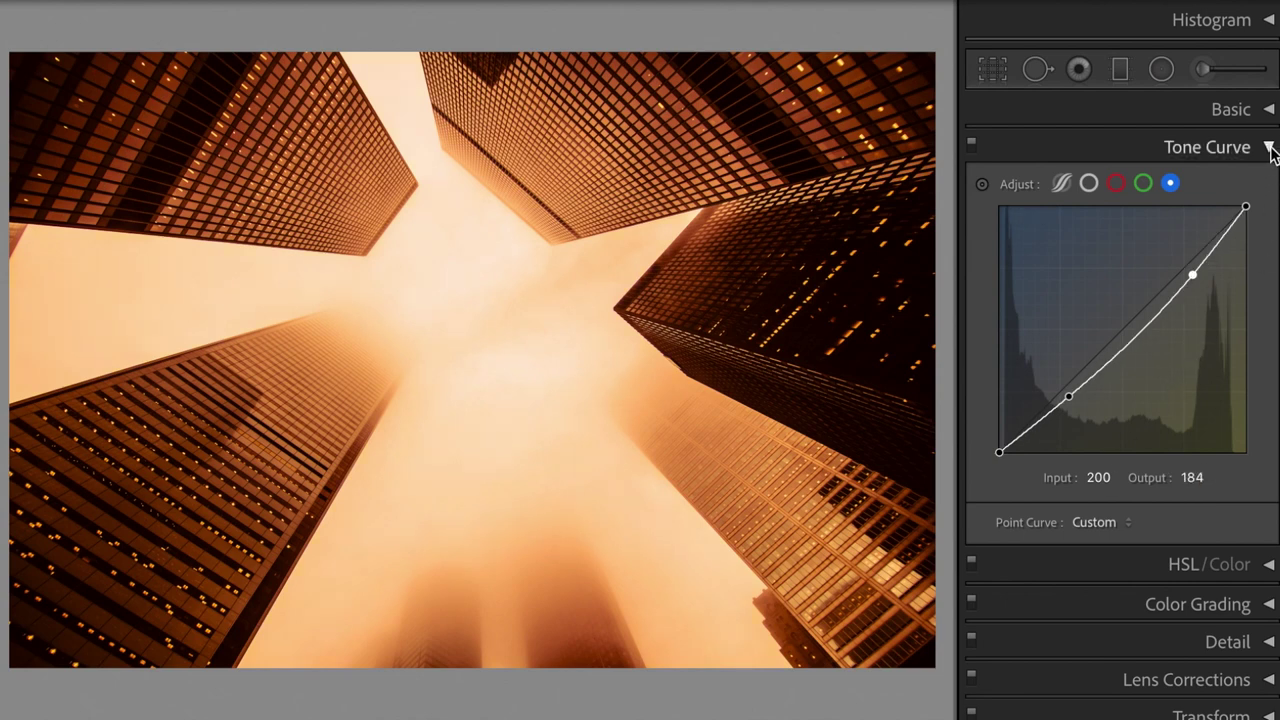
left_click(1268, 147)
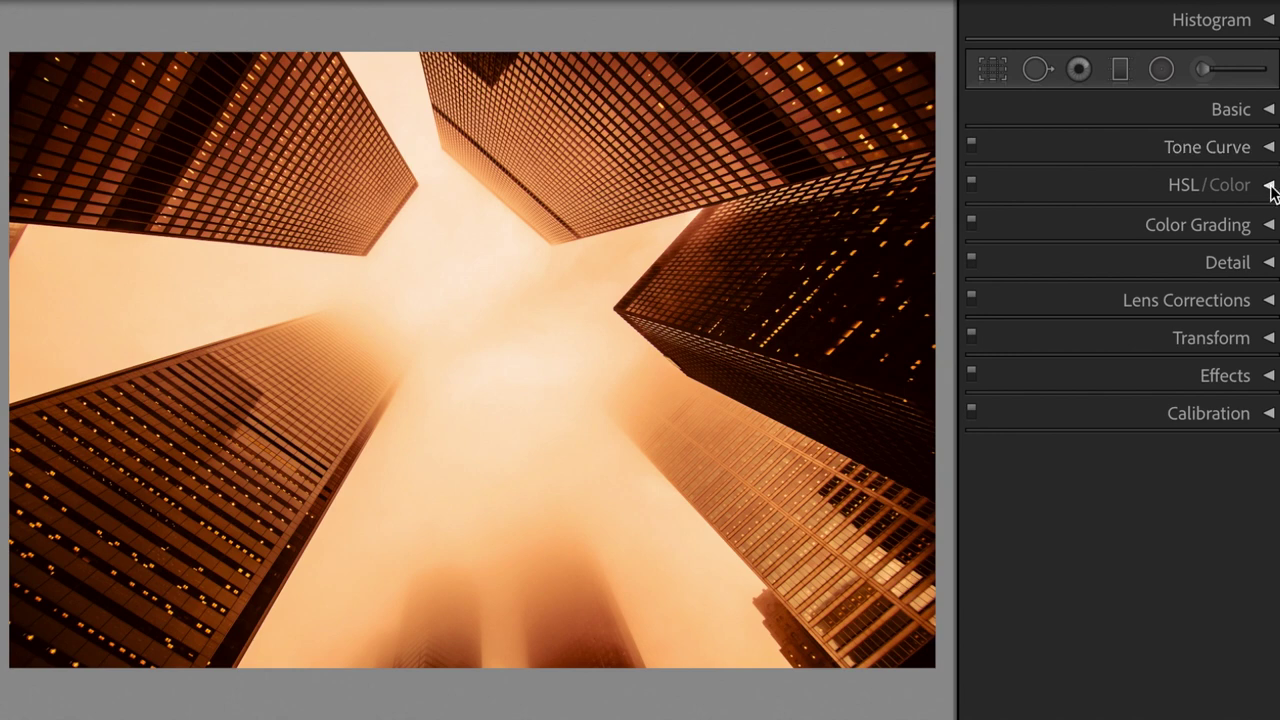
In HSL Saturation, set Red to +74 and Orange to +76.
left_click(1269, 187)
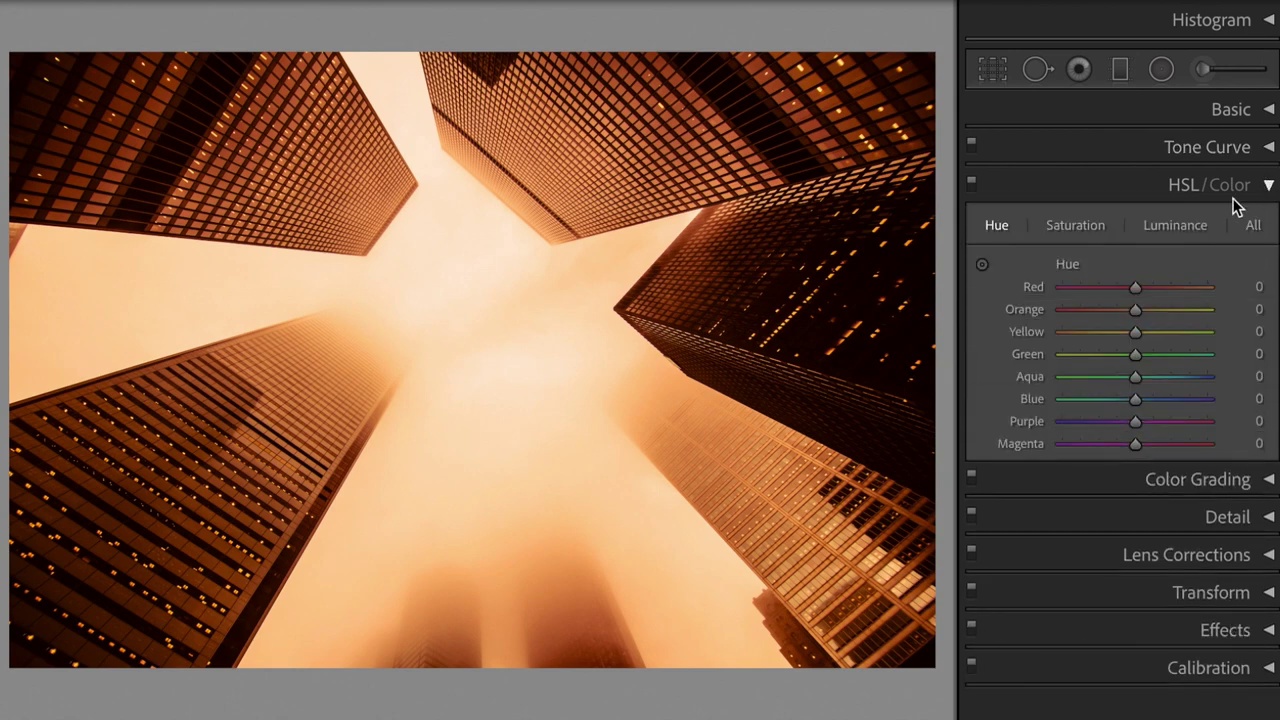
left_click(1085, 224)
left_click(1250, 287)
type("74")
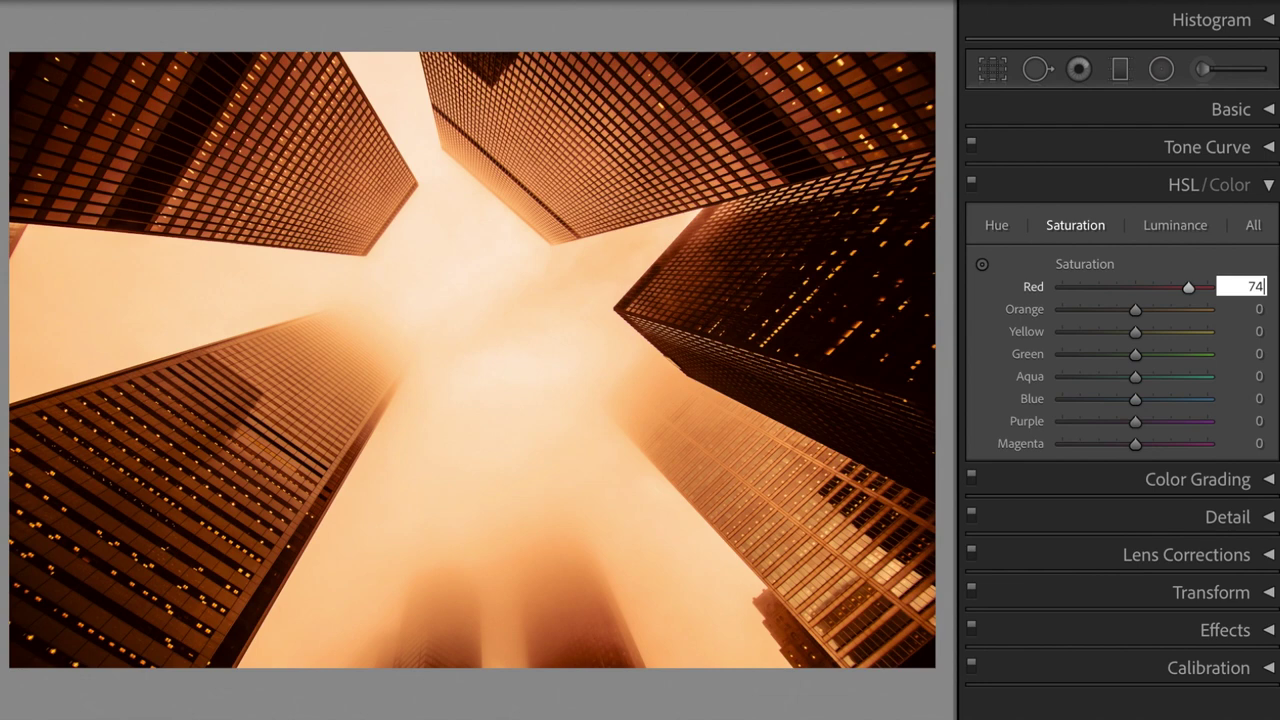
key("Tab")
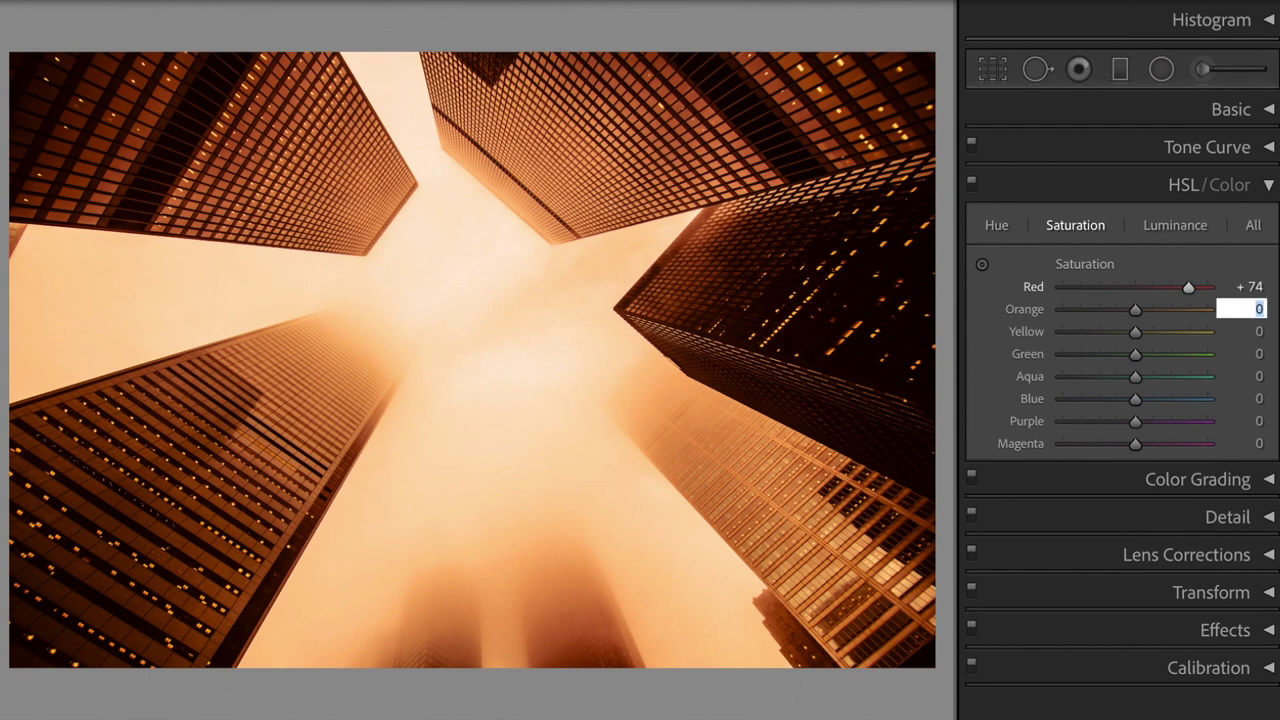
type("76")
key("Tab")
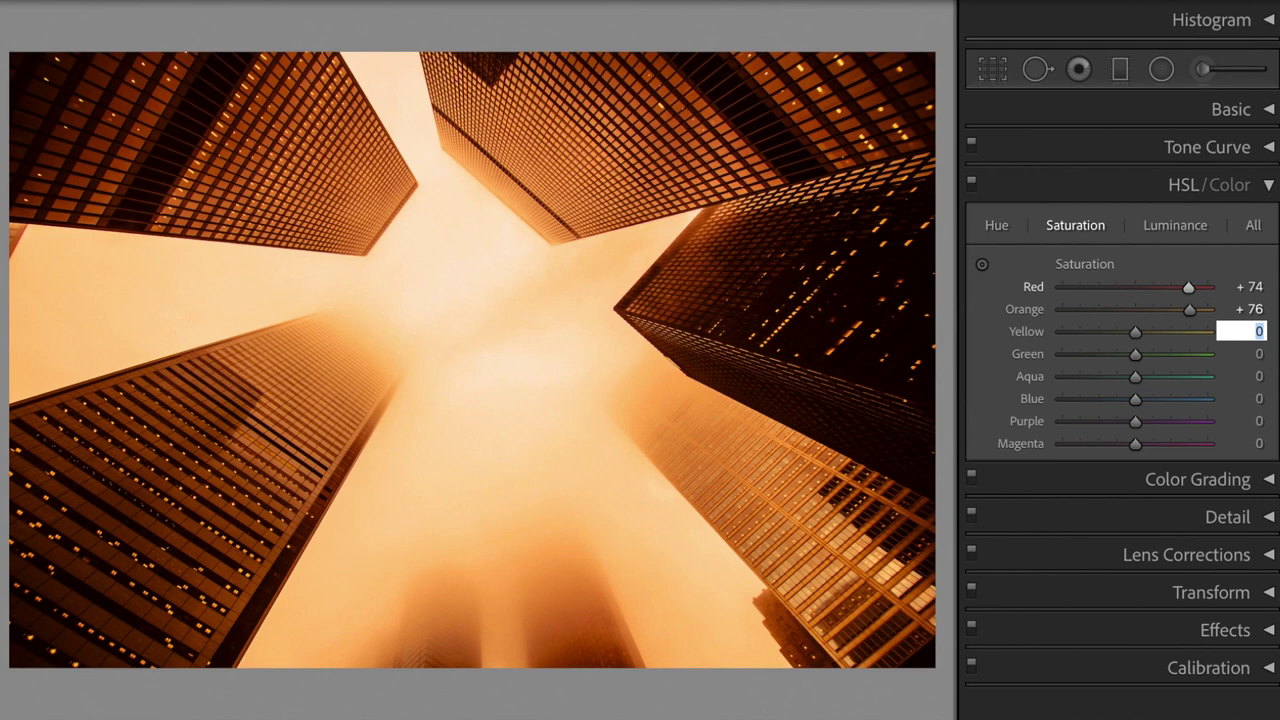
key("Tab")
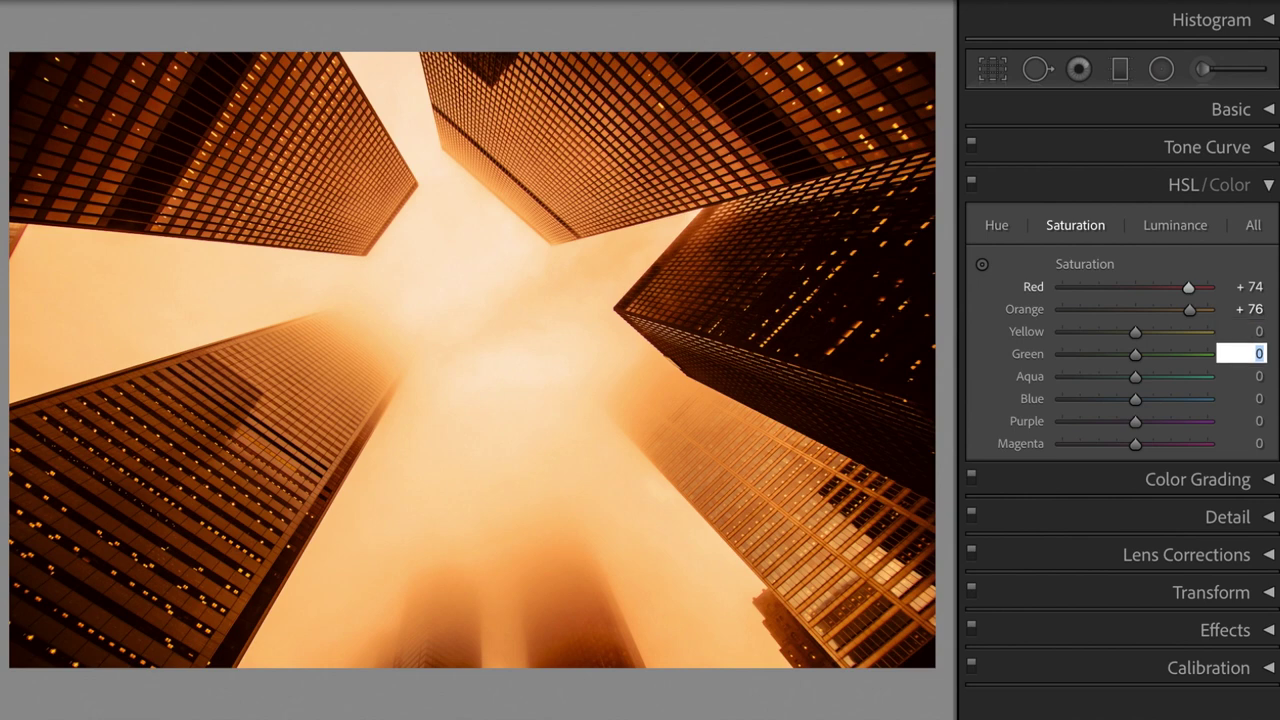
Set Green, Aqua, Blue, Purple and Magenta saturation to −100 each.
type("-100")
key("Tab")
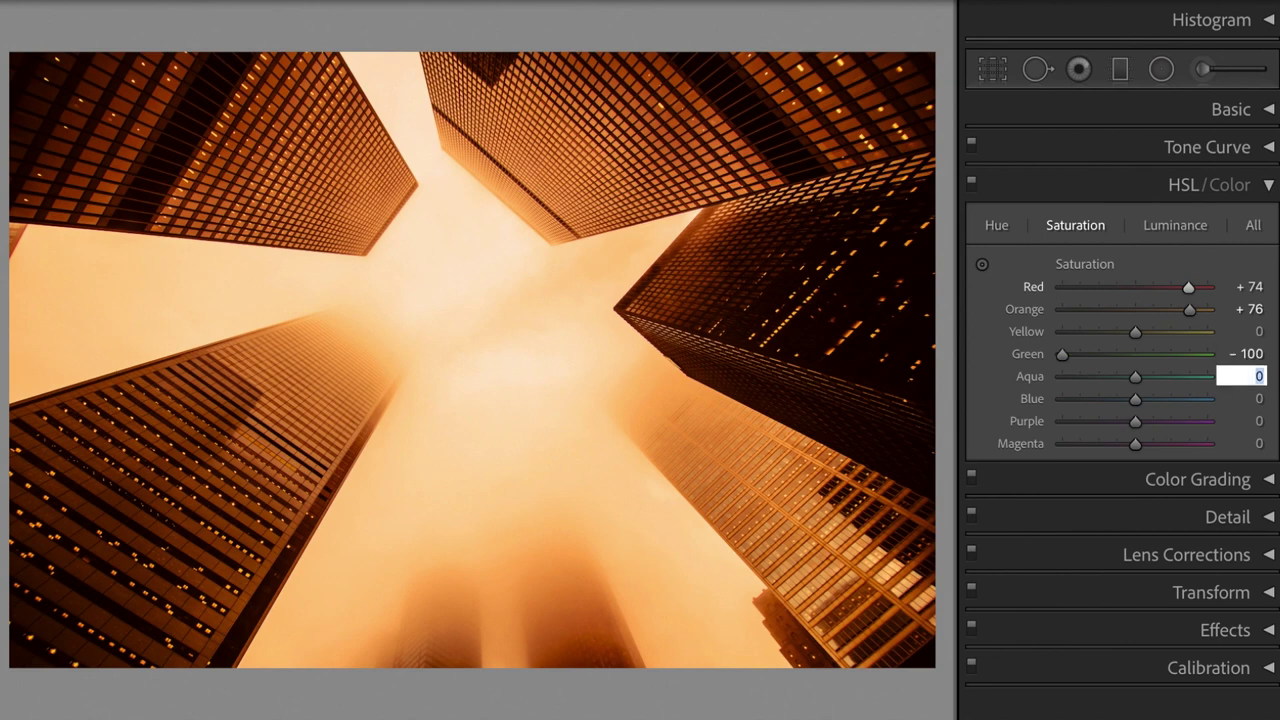
type("-100")
key("Return")
key("Tab")
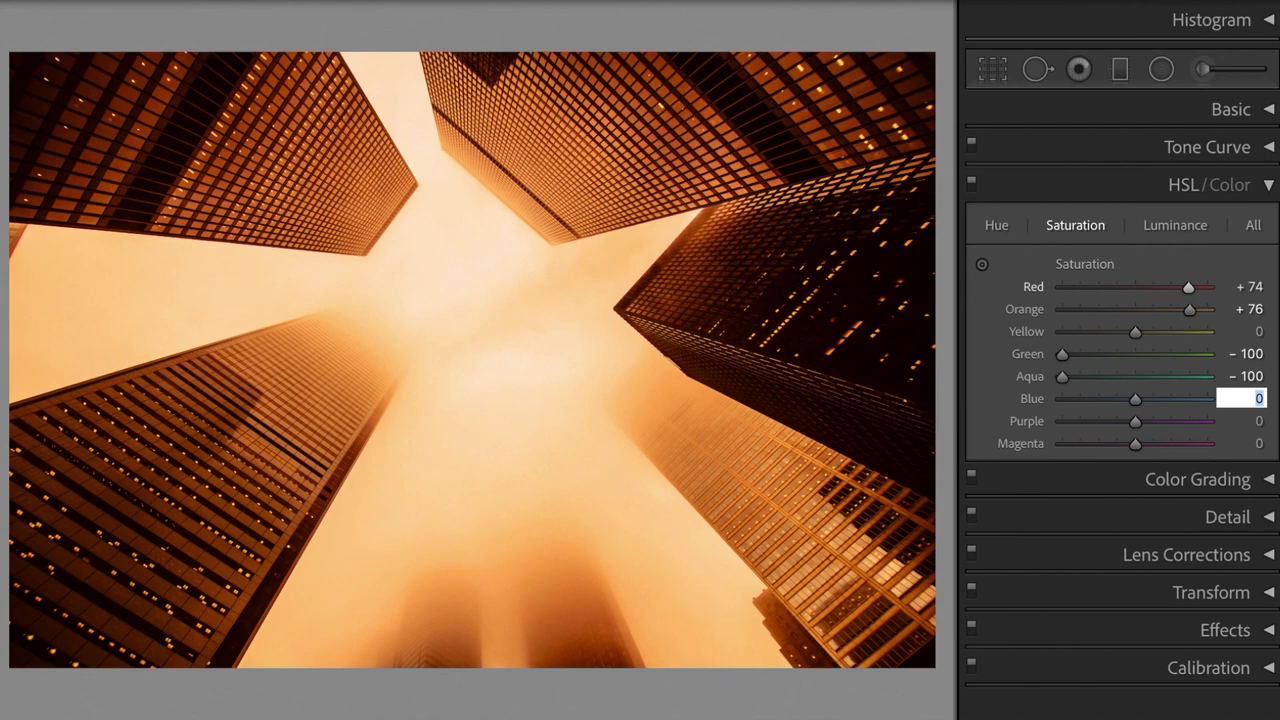
type("-100")
key("Return")
key("Tab")
type("-100")
key("Return")
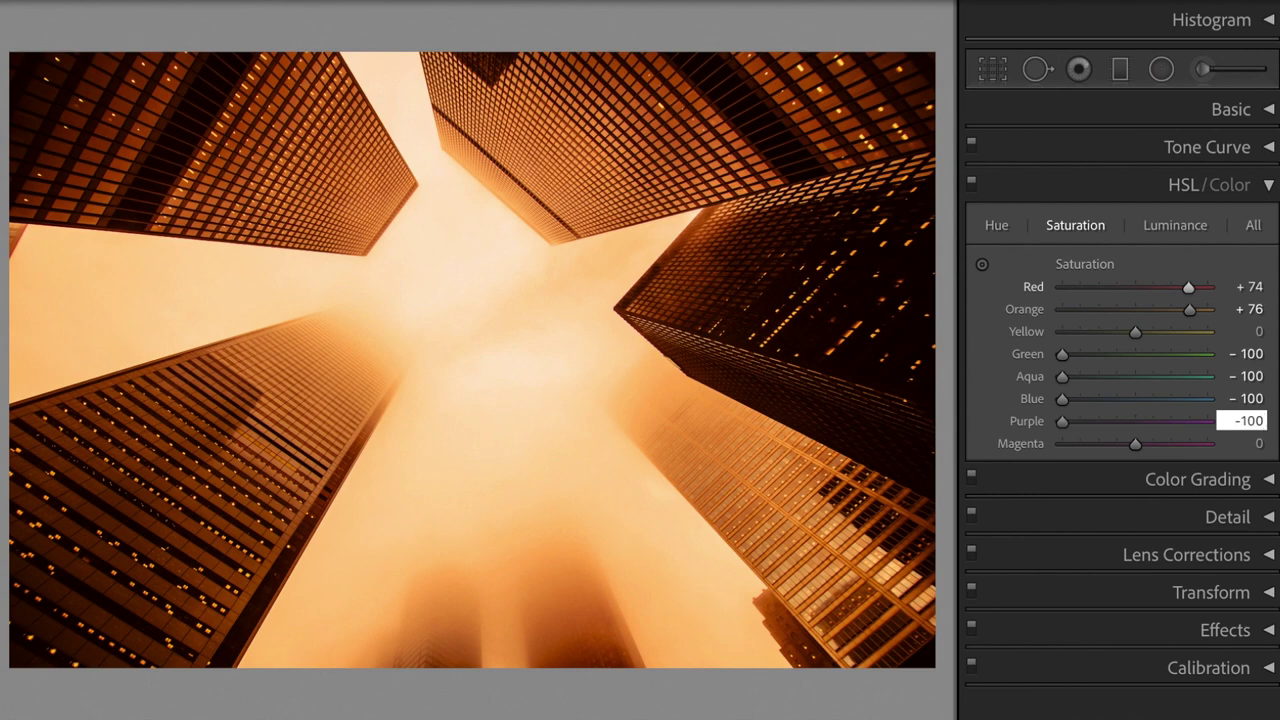
key("Tab")
type("-100")
key("Return")
key("Return")
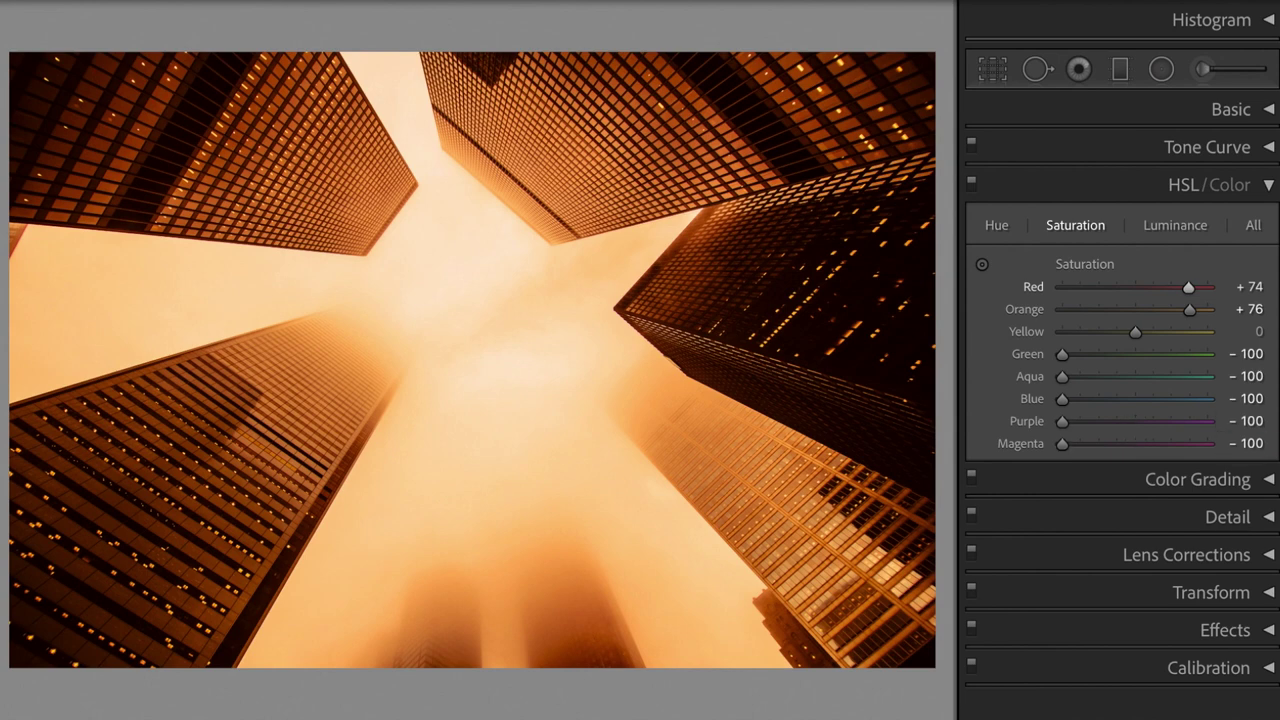
left_click(1268, 186)
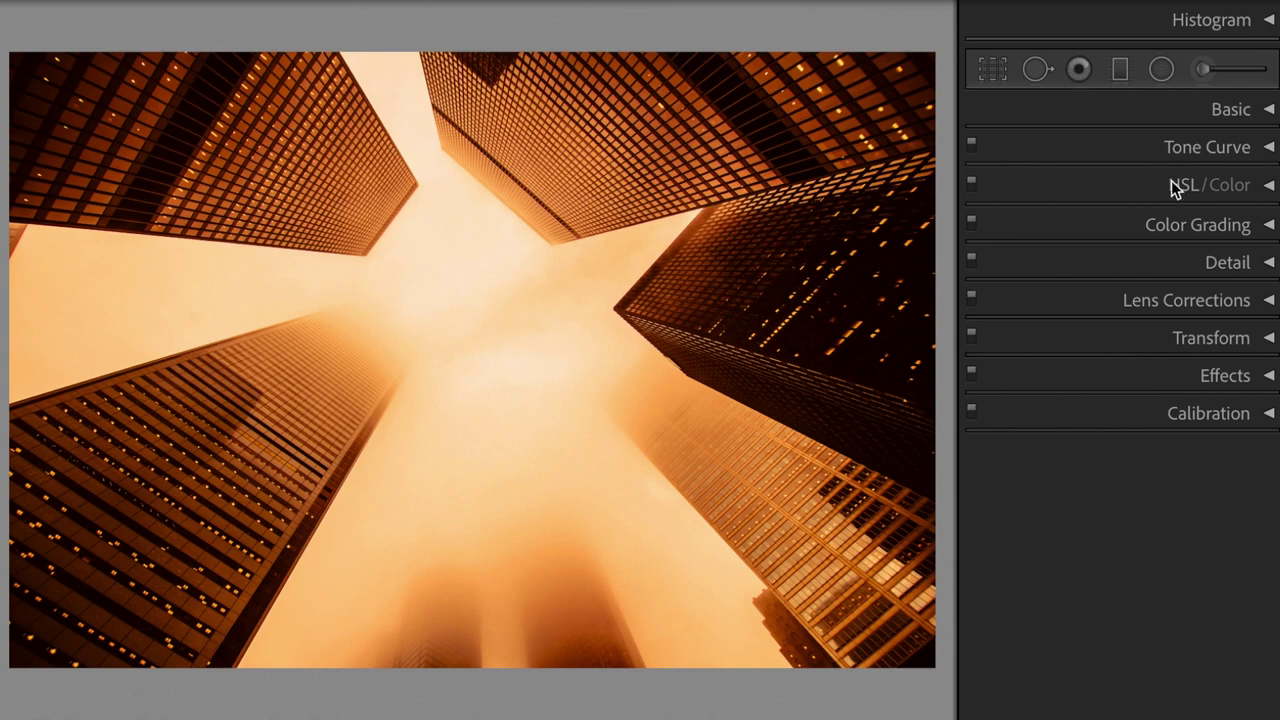
Enable Remove Chromatic Aberration in the Lens Corrections panel.
left_click(1268, 302)
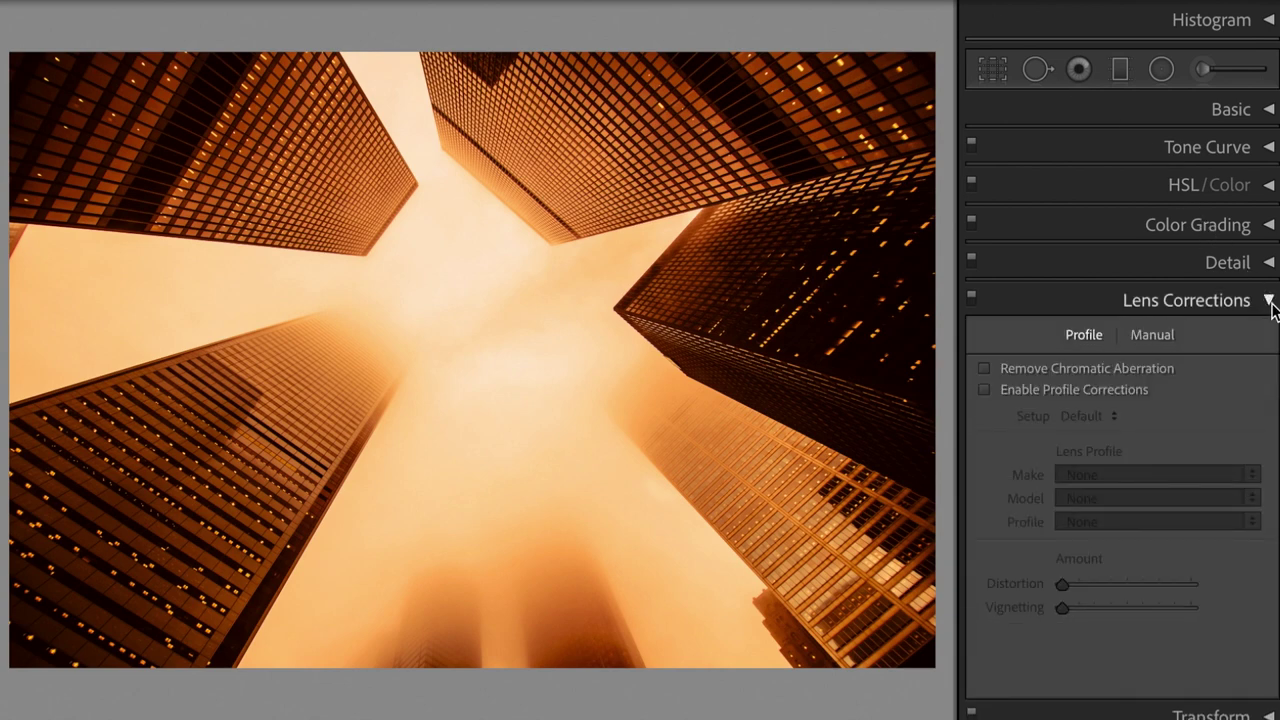
left_click(984, 369)
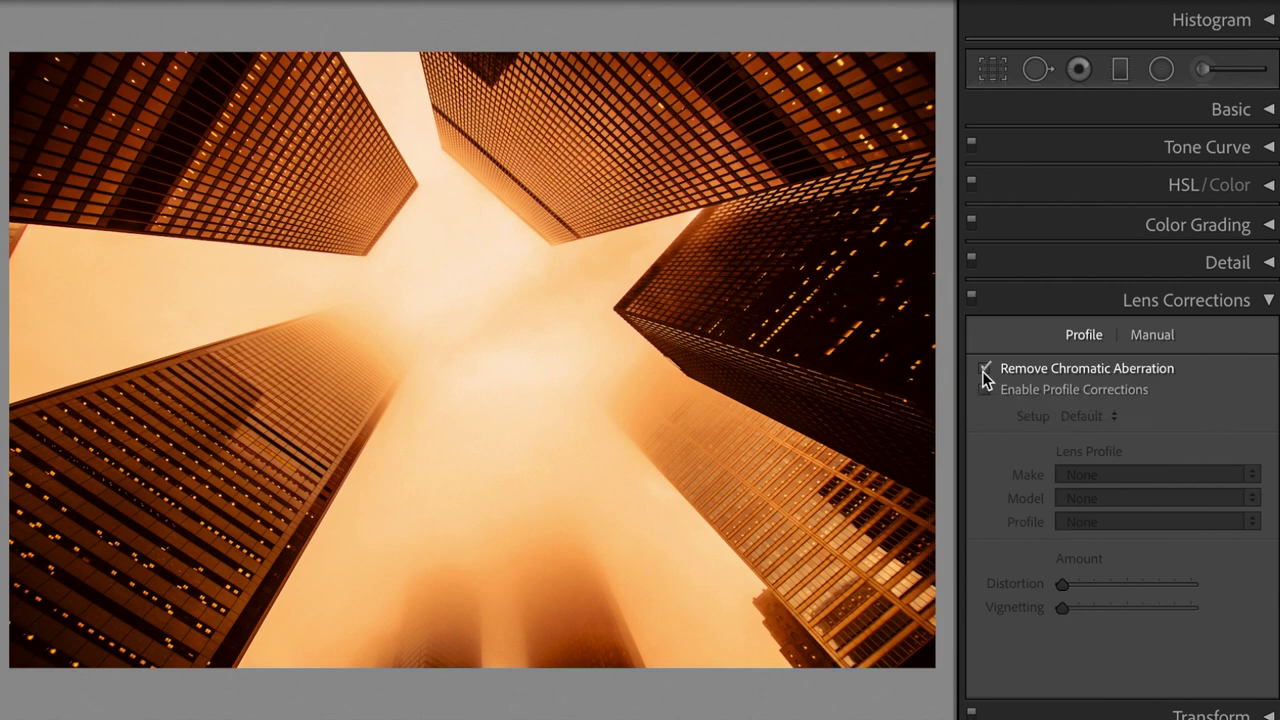
left_click(1268, 306)
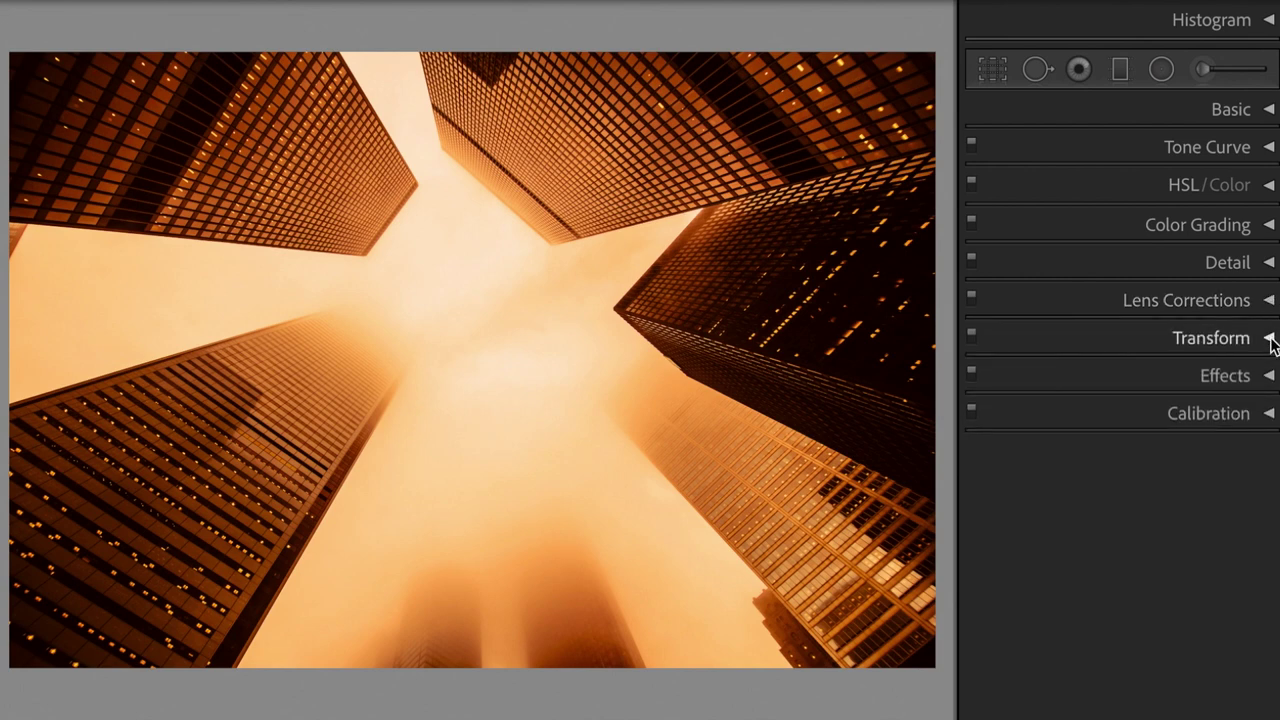
In Calibration, set Shadows Tint to +48 and Red Primary Saturation to +57.
left_click(1269, 414)
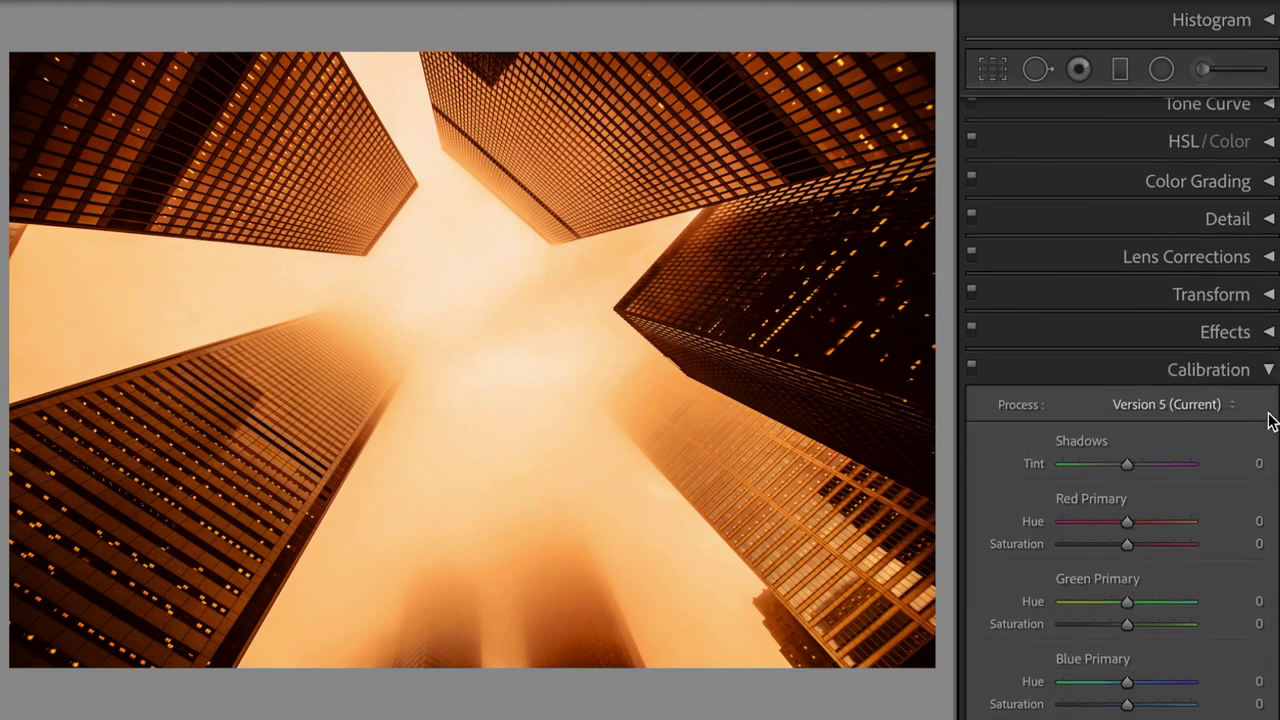
left_click(1250, 465)
type("40")
key("Return")
key("Return")
left_click(1258, 543)
left_click(1245, 525)
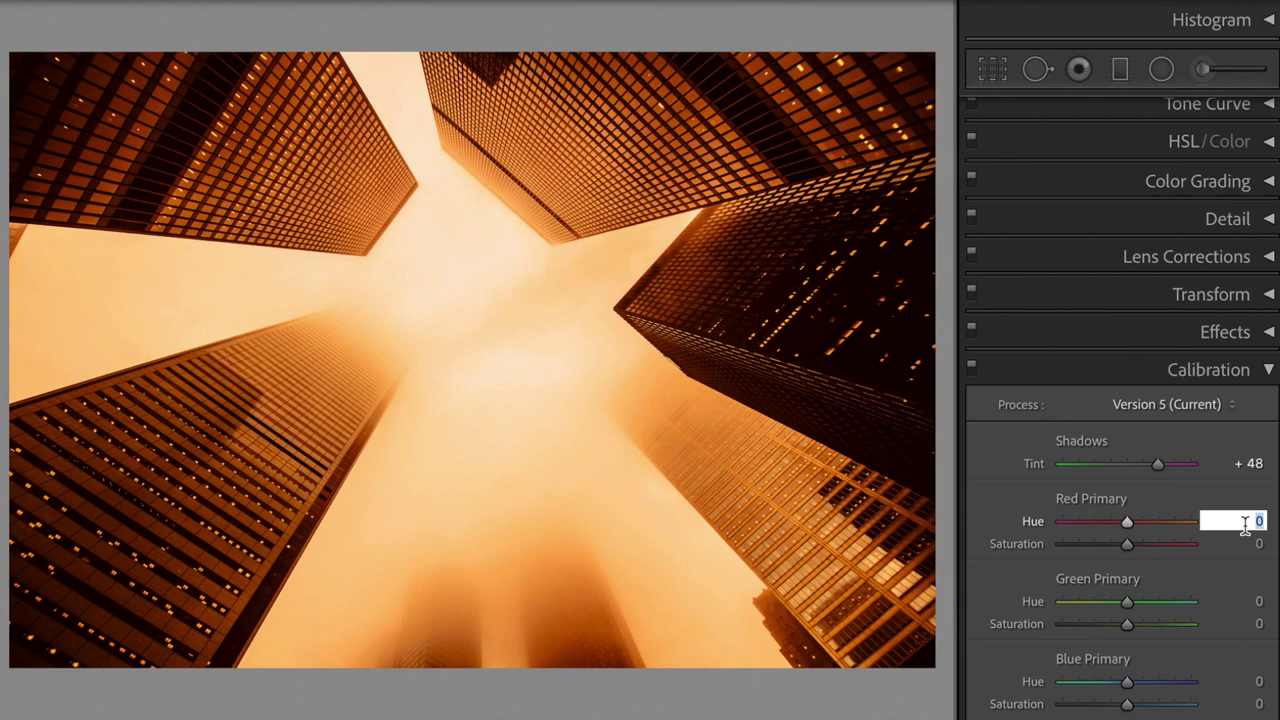
key("Tab")
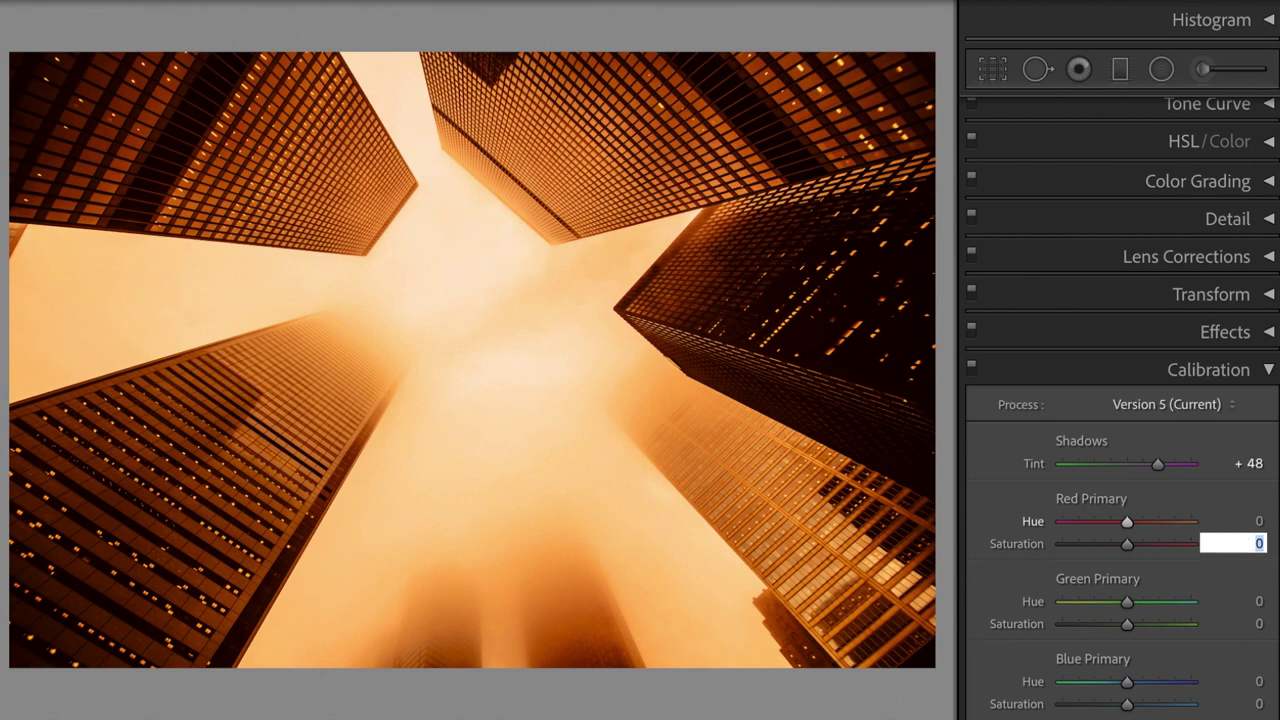
type("57")
key("Return")
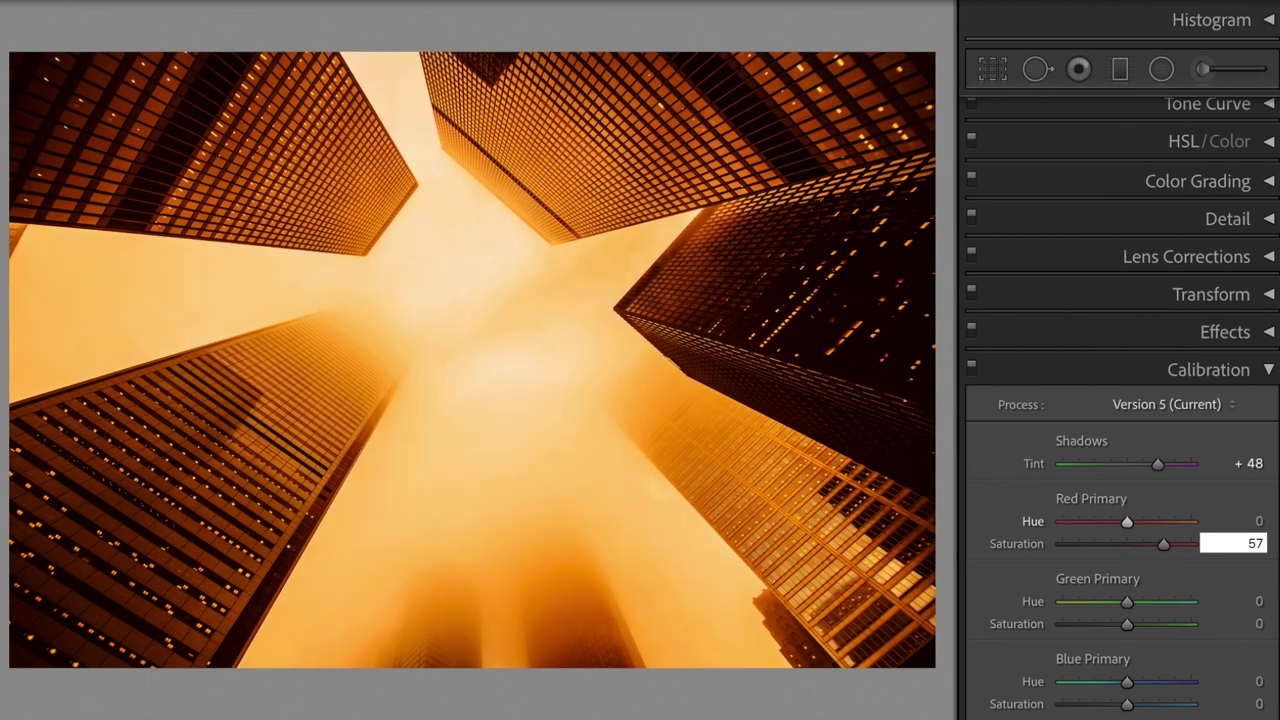
Set Green Primary Hue −55, Saturation +58 and Blue Primary Hue −50, then compare before/after.
key("Tab")
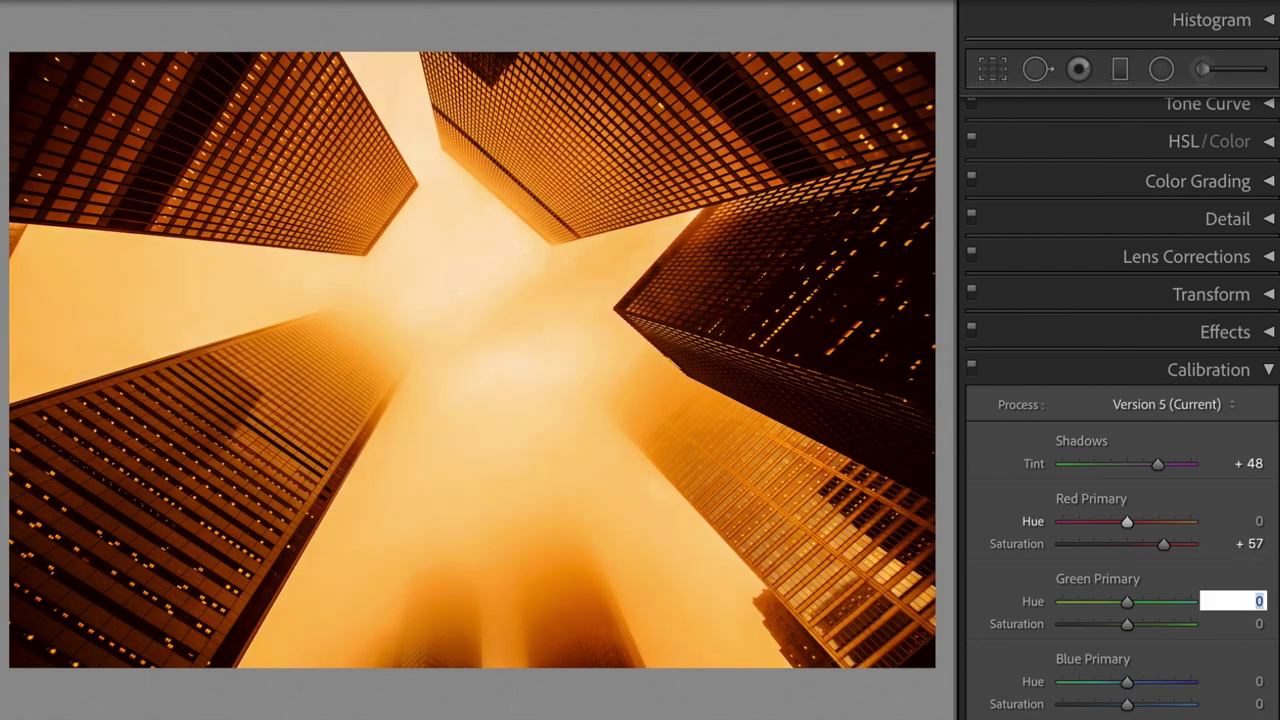
type("-55")
key("Return")
key("Tab")
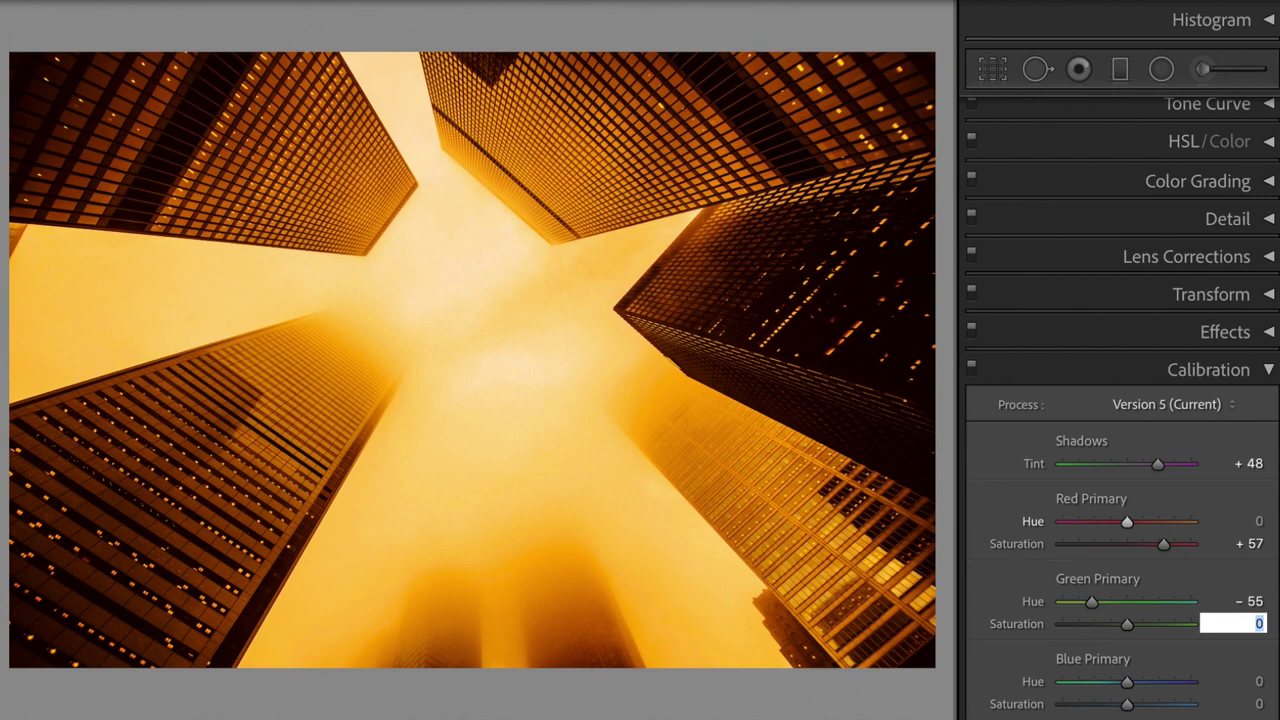
type("58")
key("Return")
key("Tab")
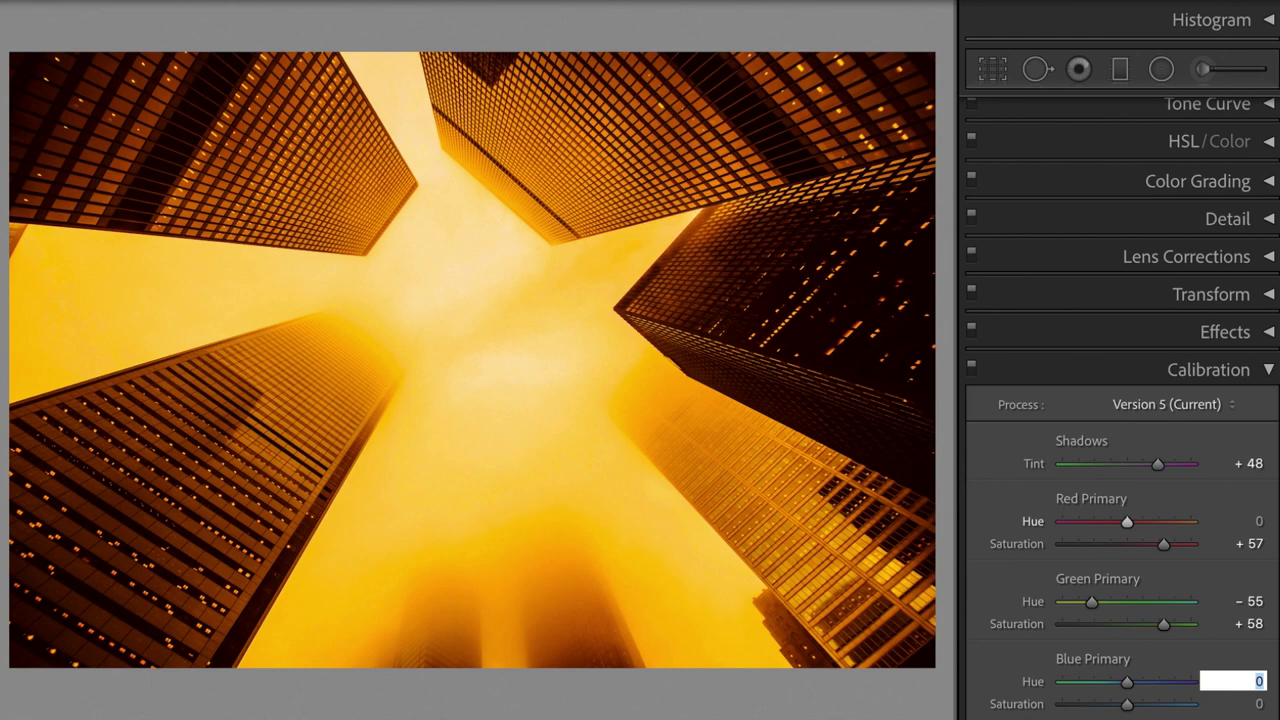
type("-50")
key("Return")
key("Return")
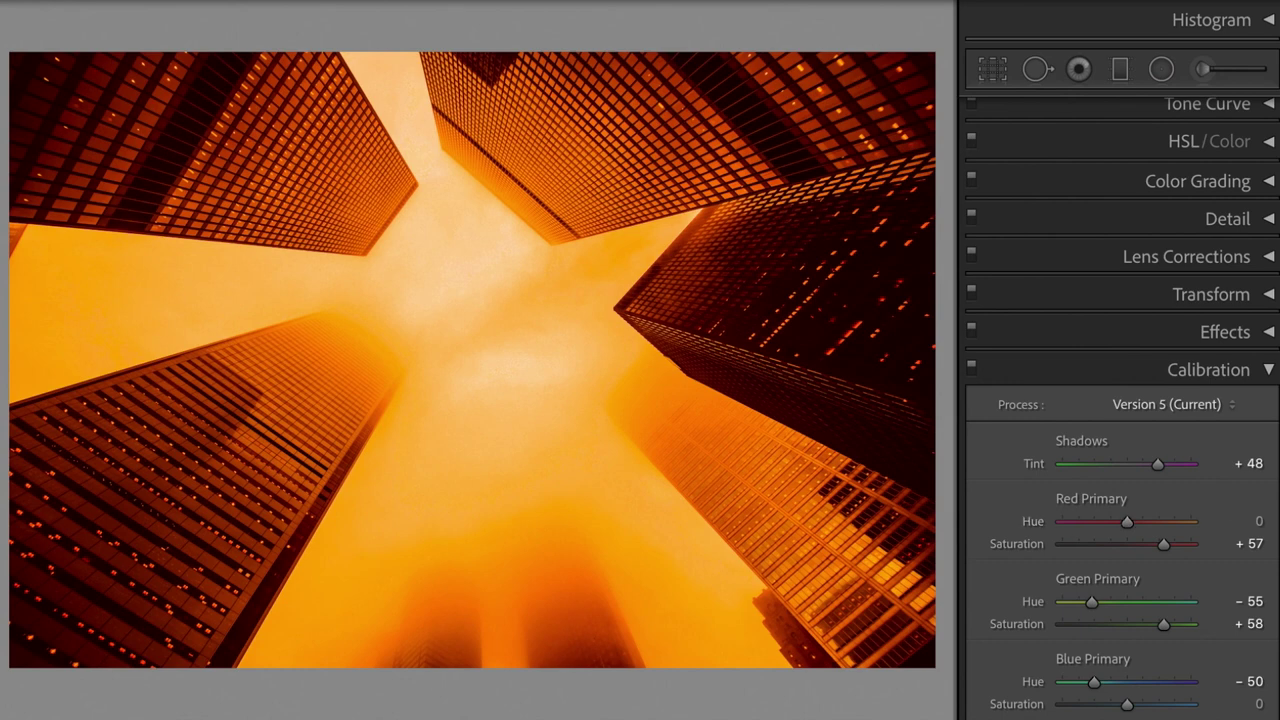
key("y")
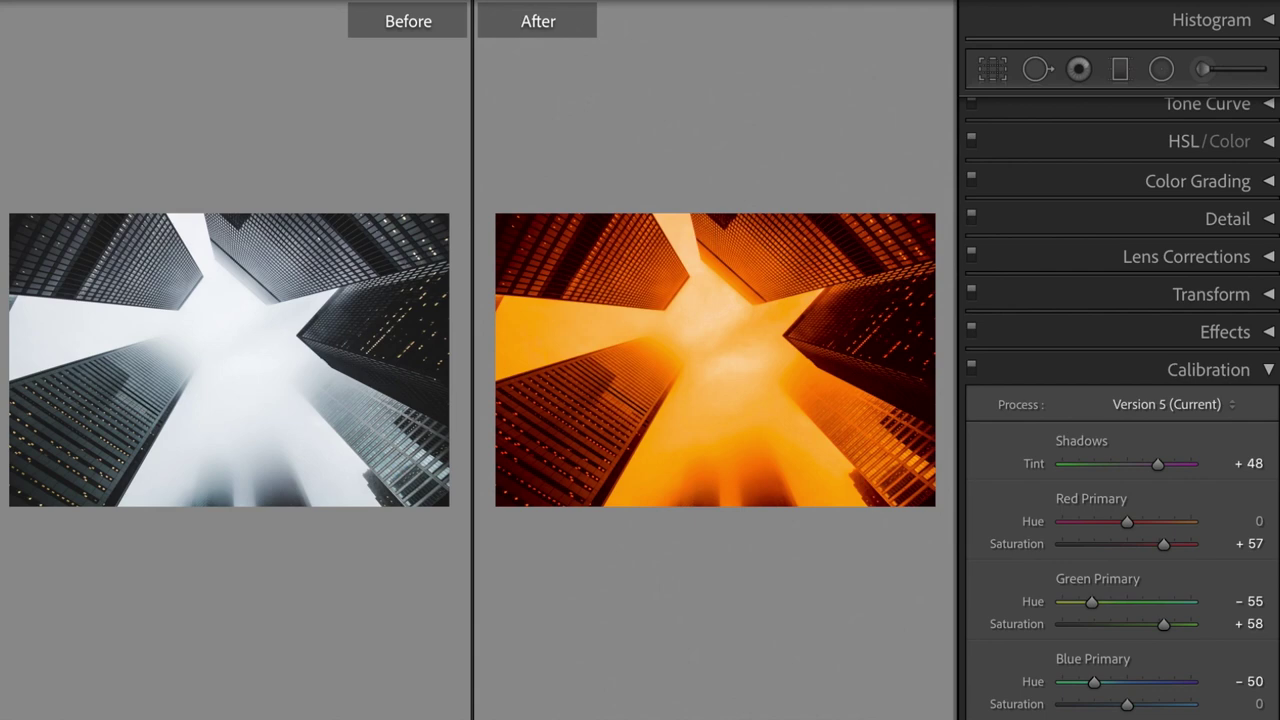
key("y")
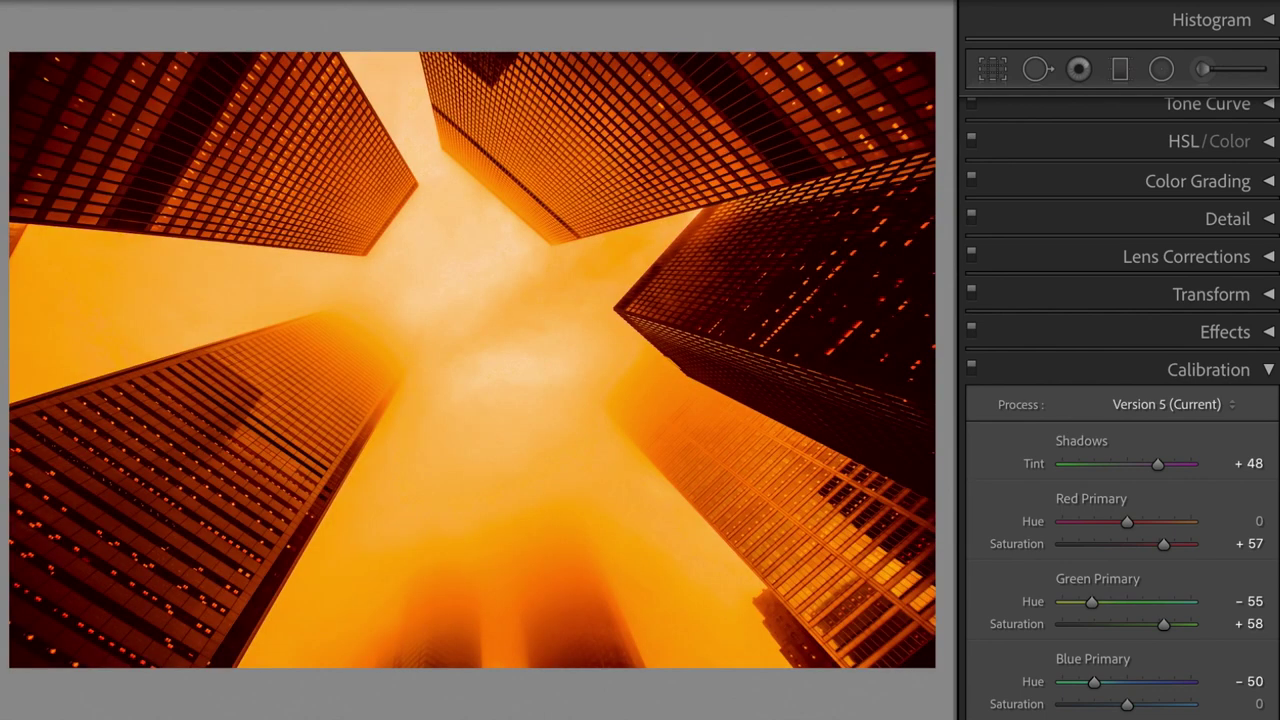